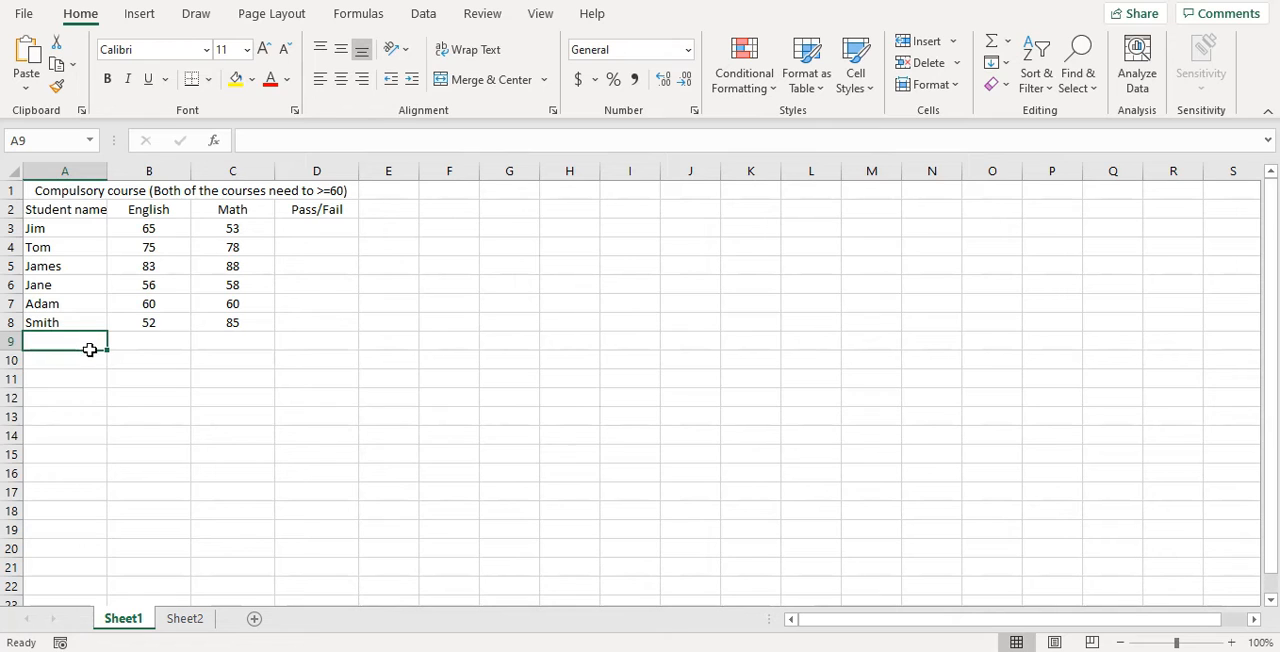
left_click(151, 349)
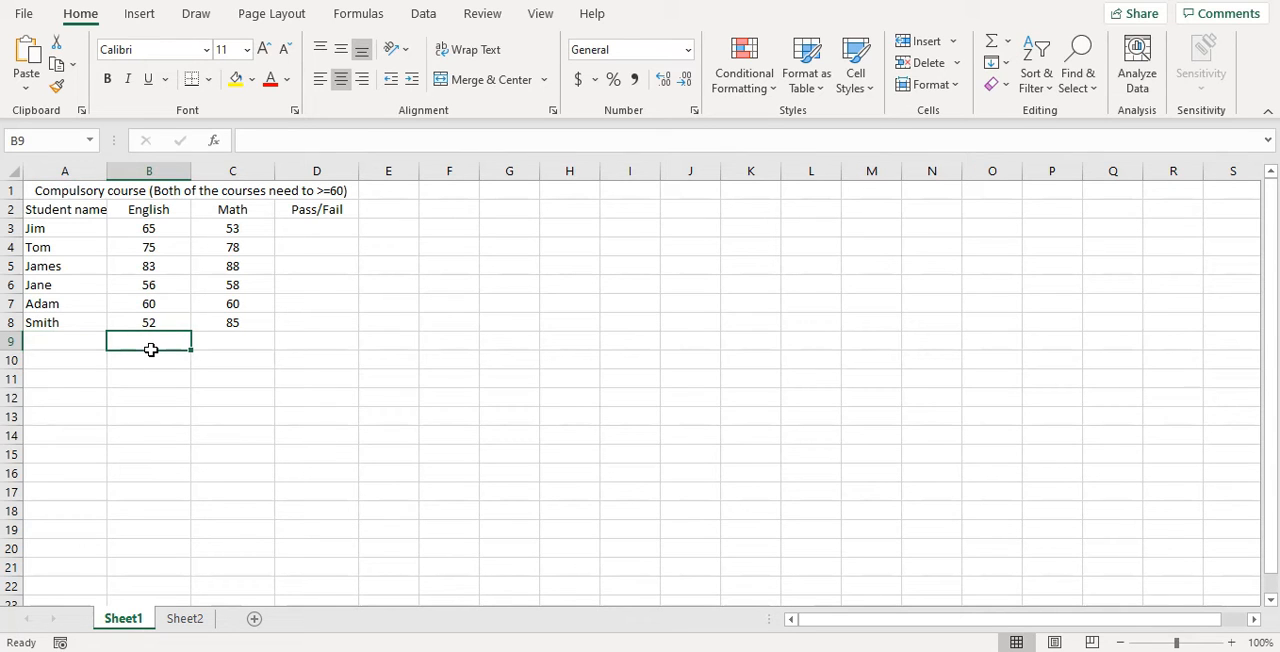
left_click(234, 345)
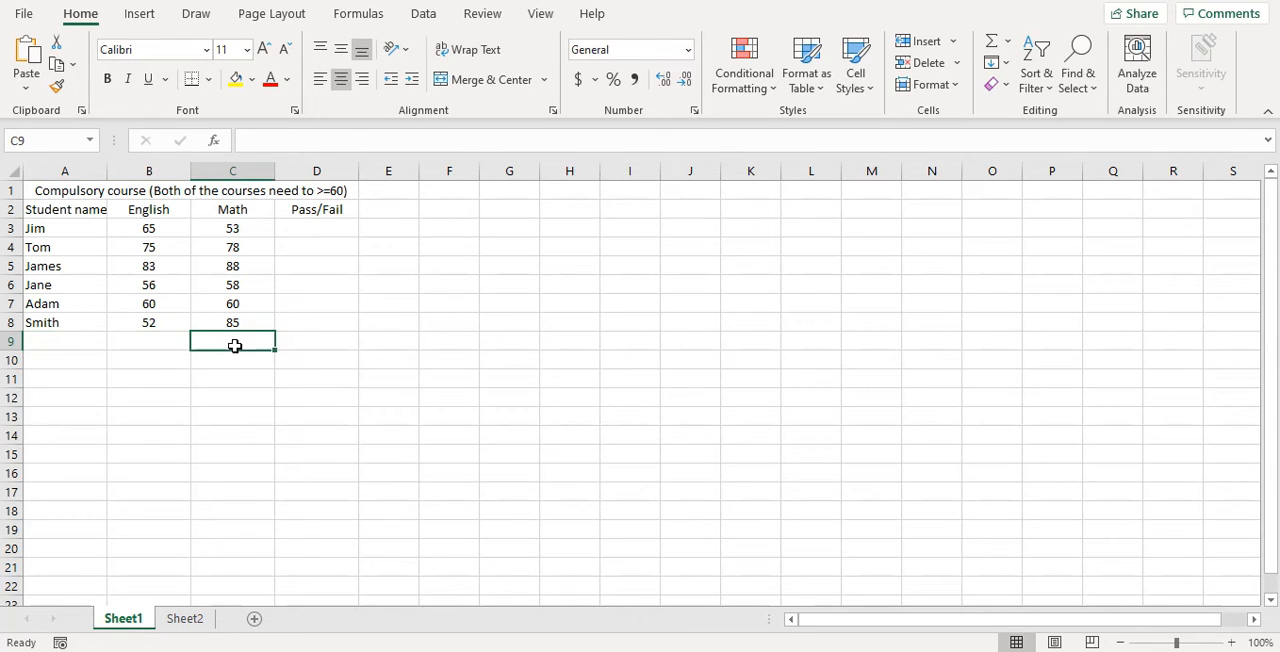
left_click(338, 233)
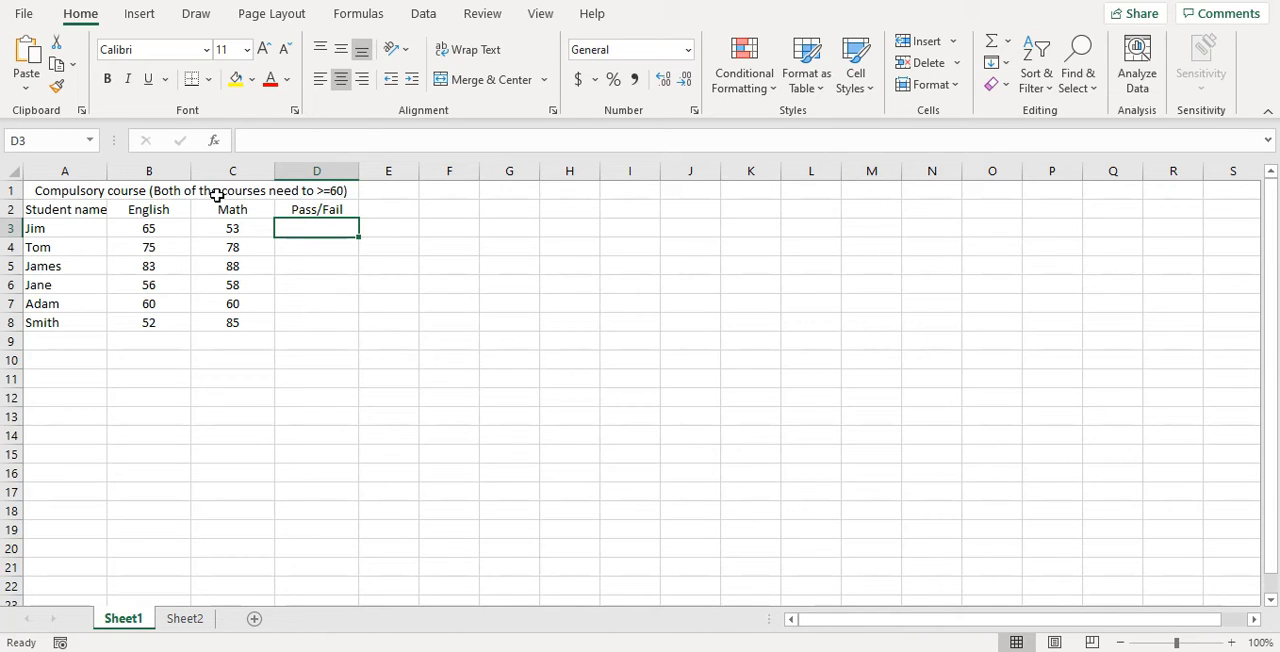
Step: Note the pass criteria beside Jim's row: B3>=60 in E3, C3>=60 in F3 and AND in G3
left_click(395, 235)
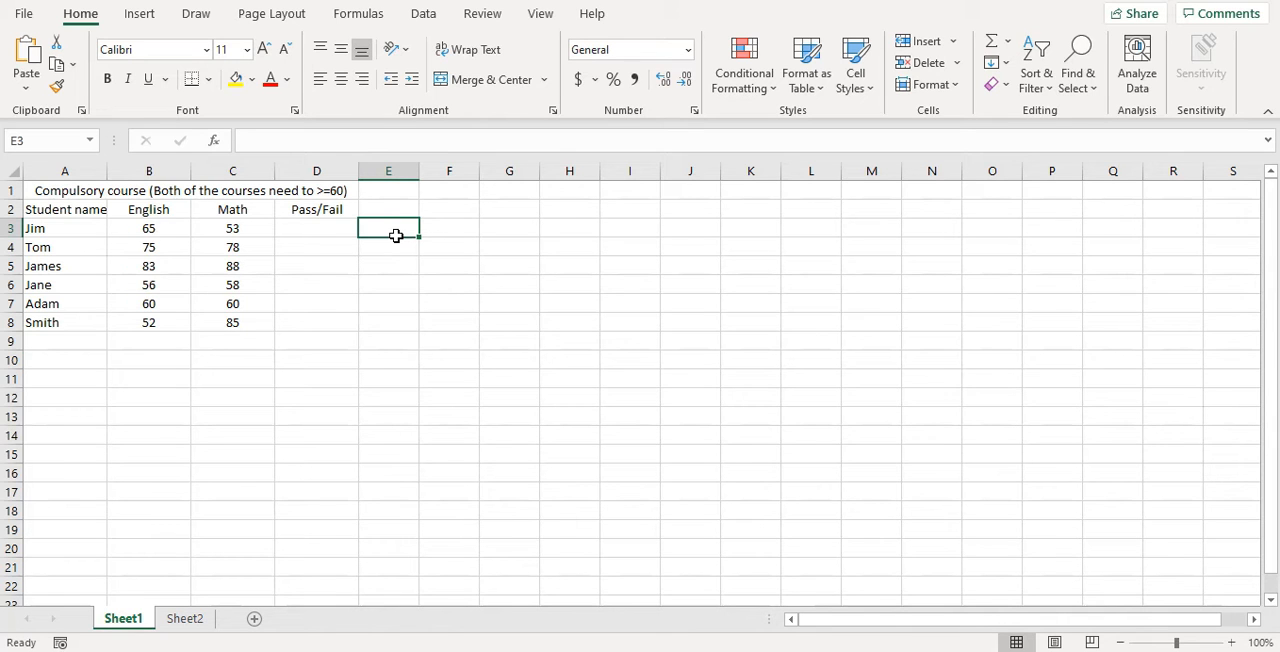
type("B3")
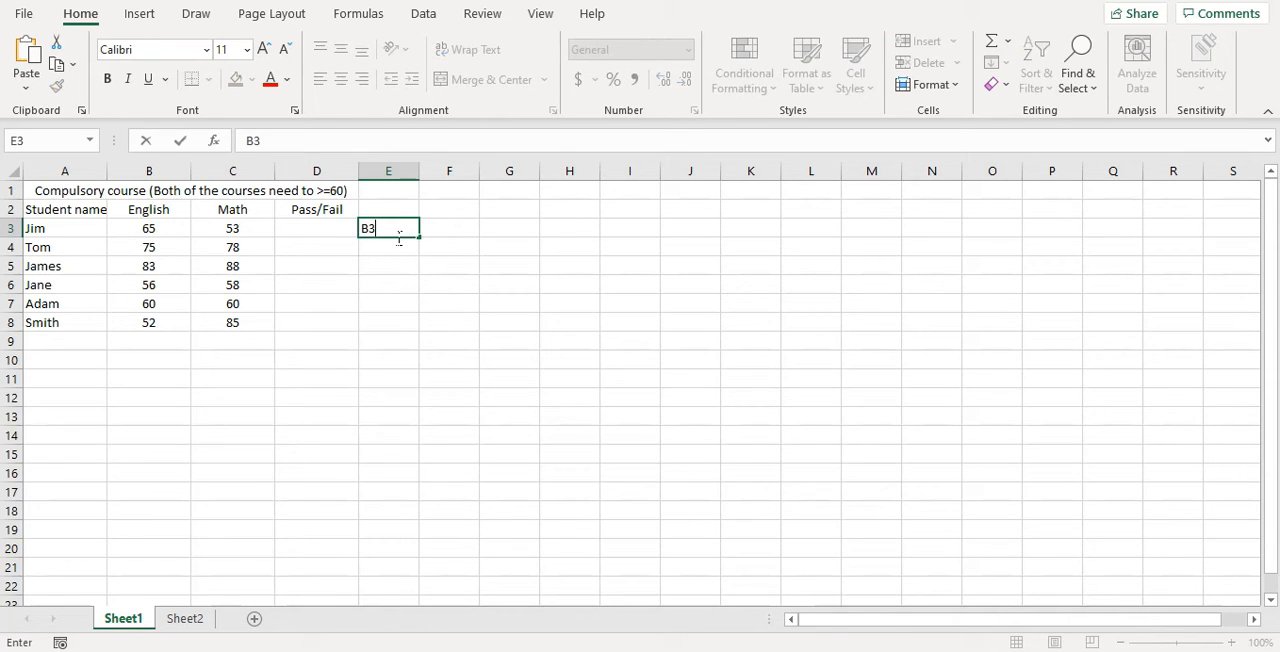
type(">=60")
key("Tab")
type("C3")
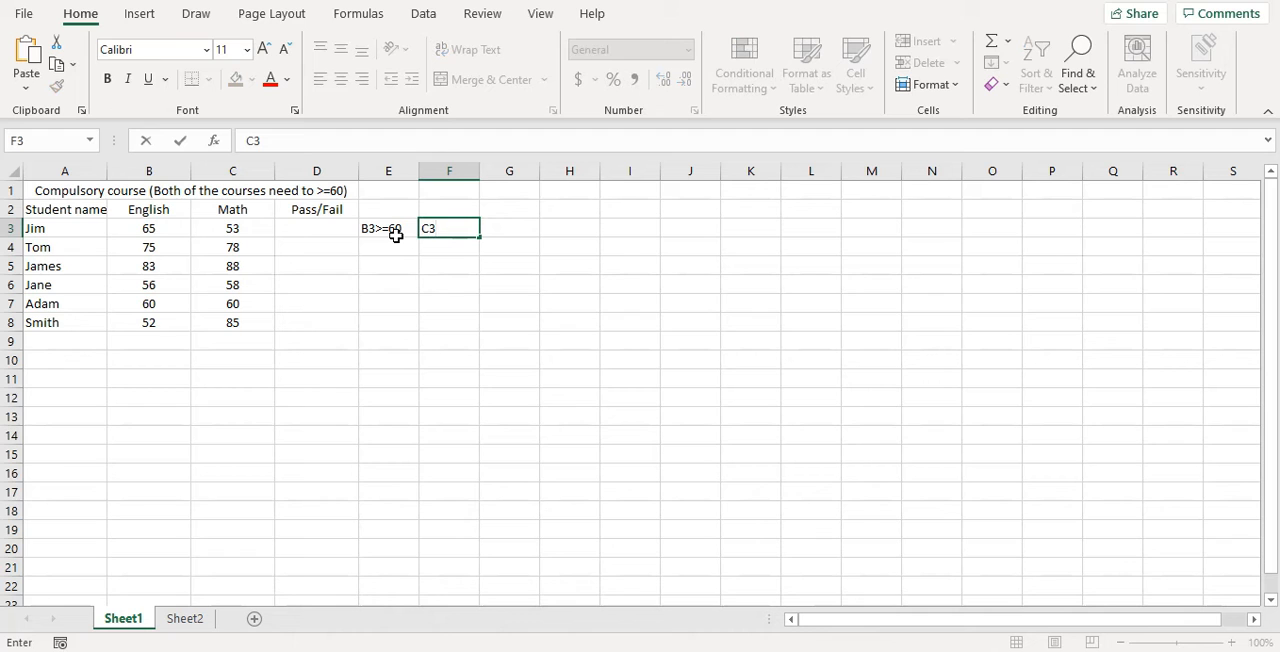
type(">=60")
key("Tab")
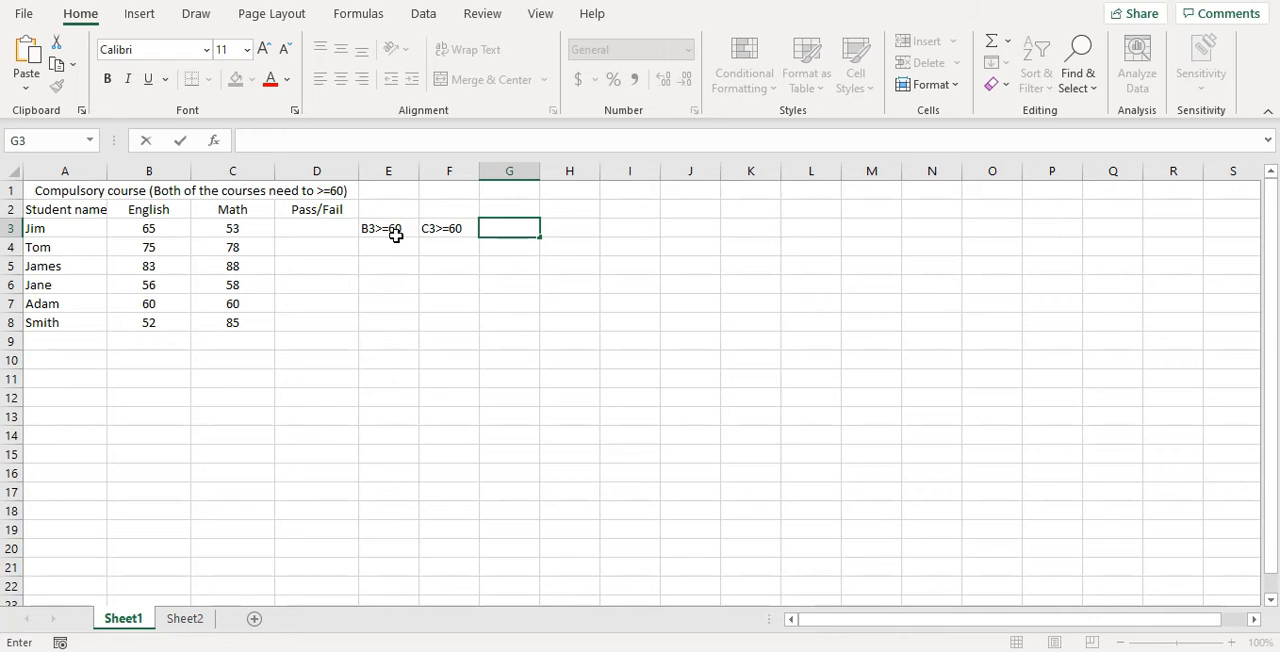
type("AND")
key("Tab")
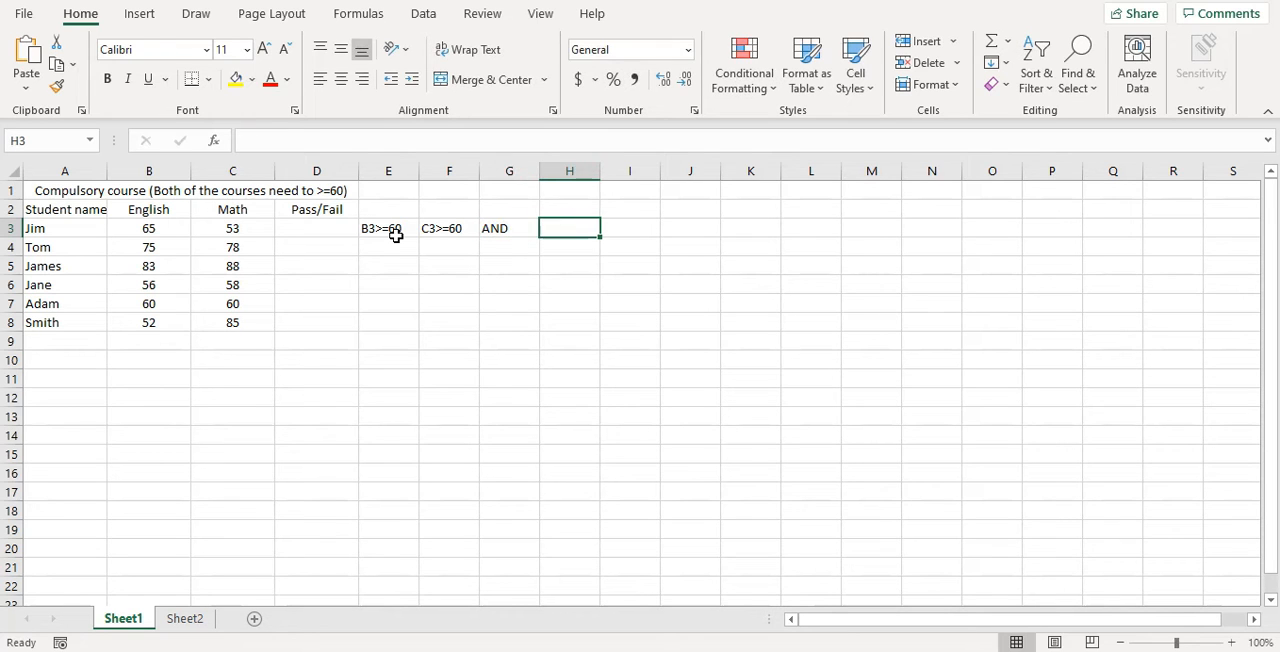
Step: Insert an IF function into the first Pass/Fail cell, D3, by searching the function list for "if"
left_click(295, 234)
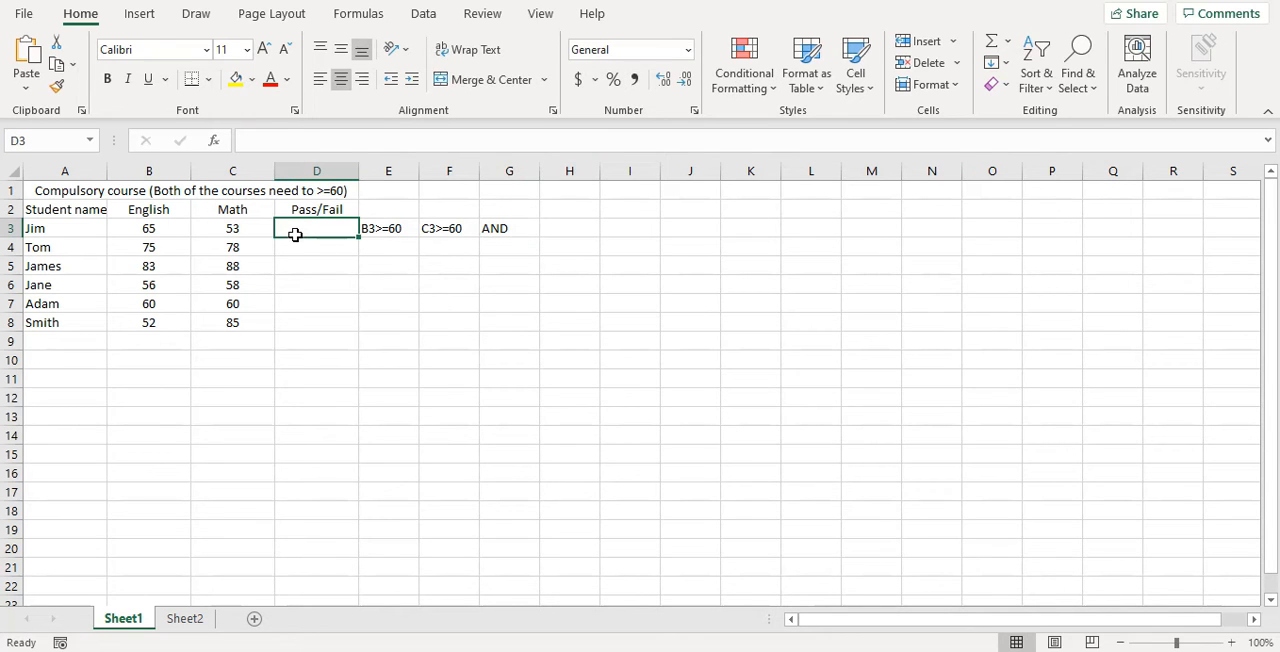
left_click(213, 140)
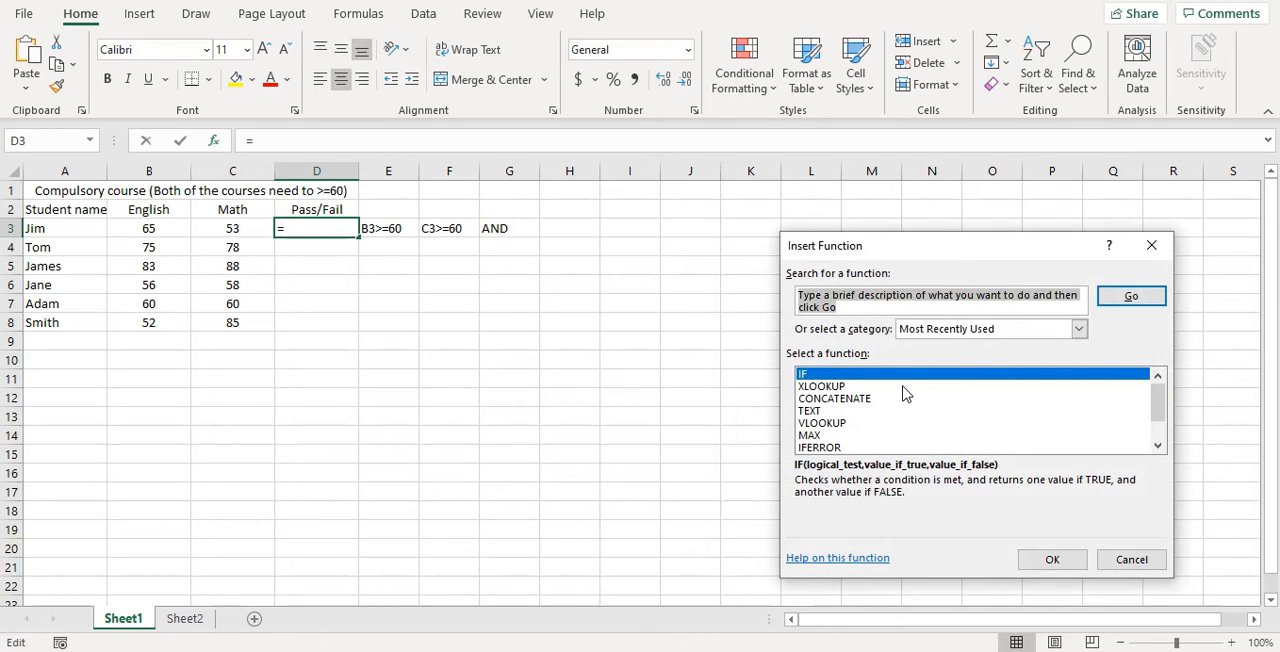
type("if")
key("Return")
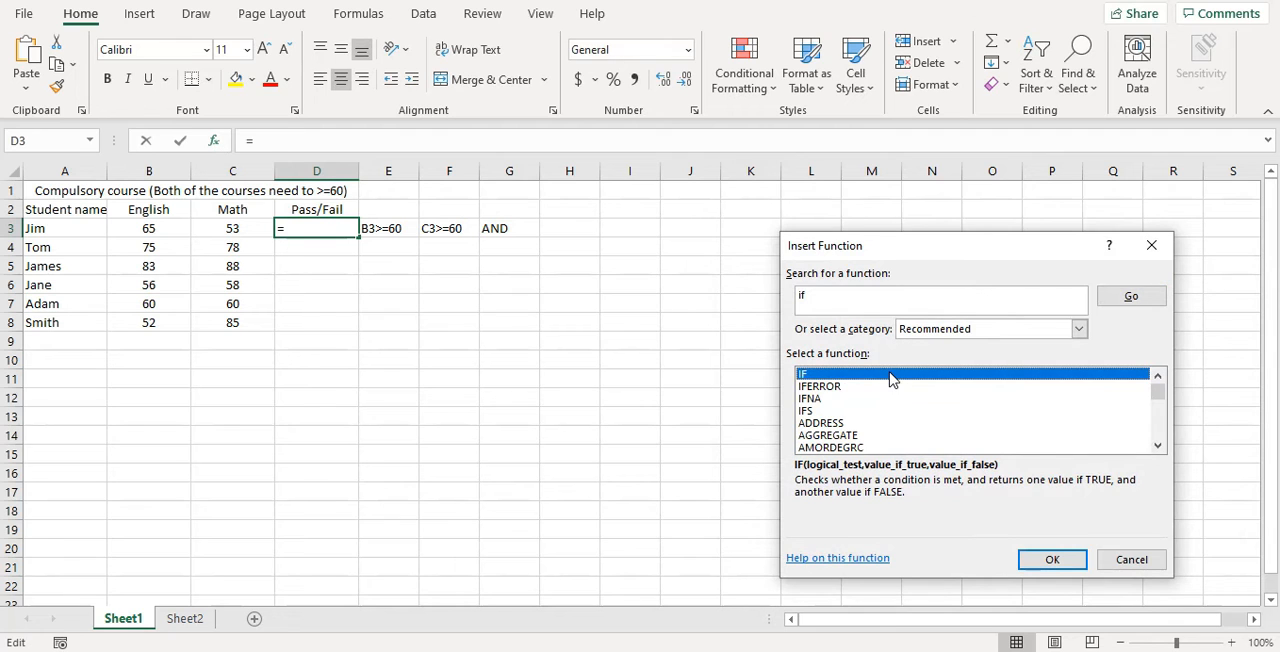
double_click(891, 378)
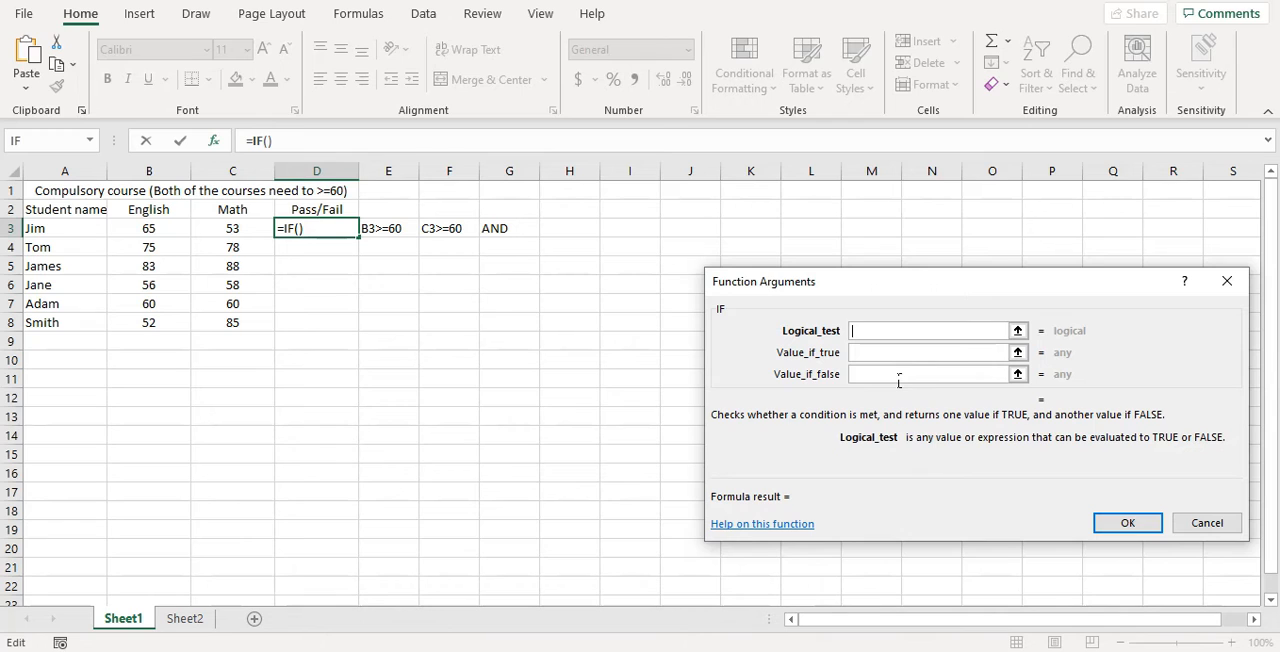
Step: Set the IF function's logical test to AND(B3>=60,C3>=60), covering Jim's English and Math scores
type("AND")
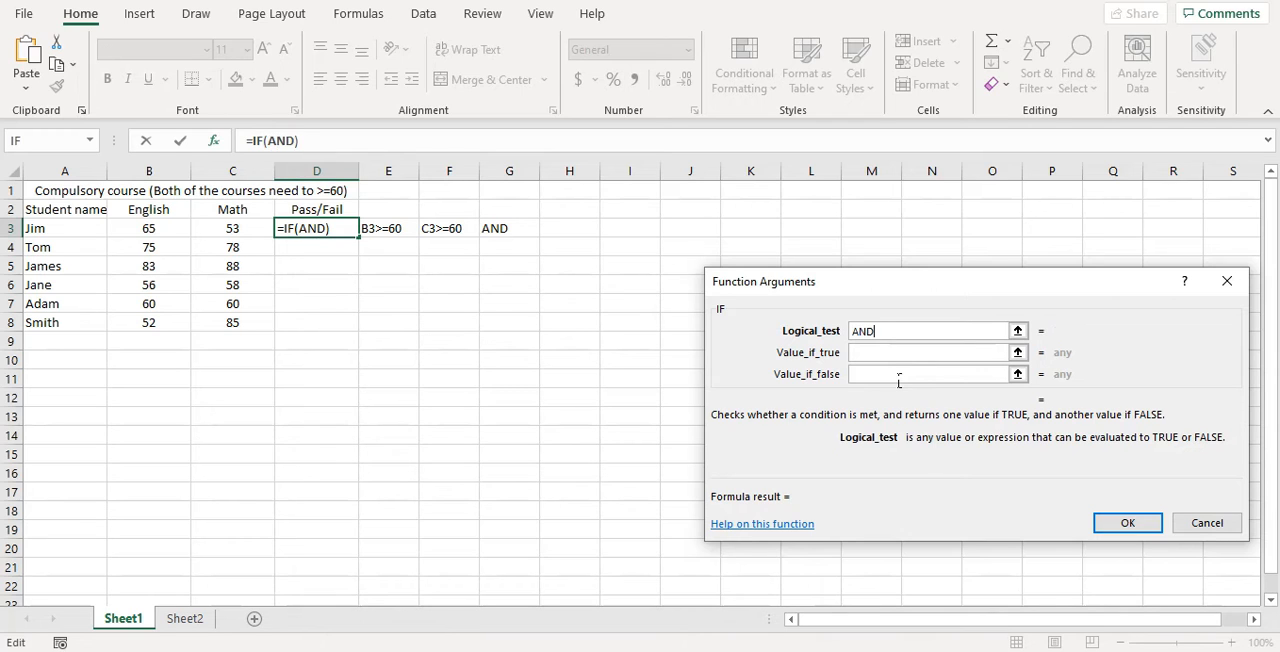
type("(")
left_click(180, 230)
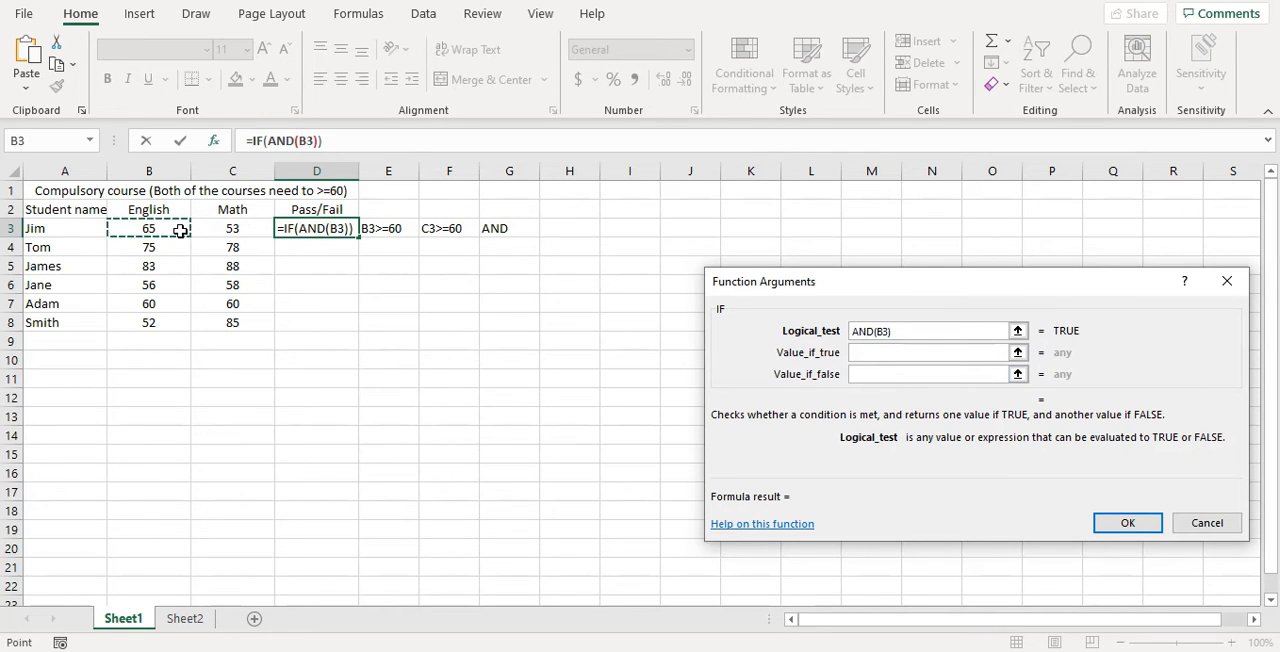
type(">=")
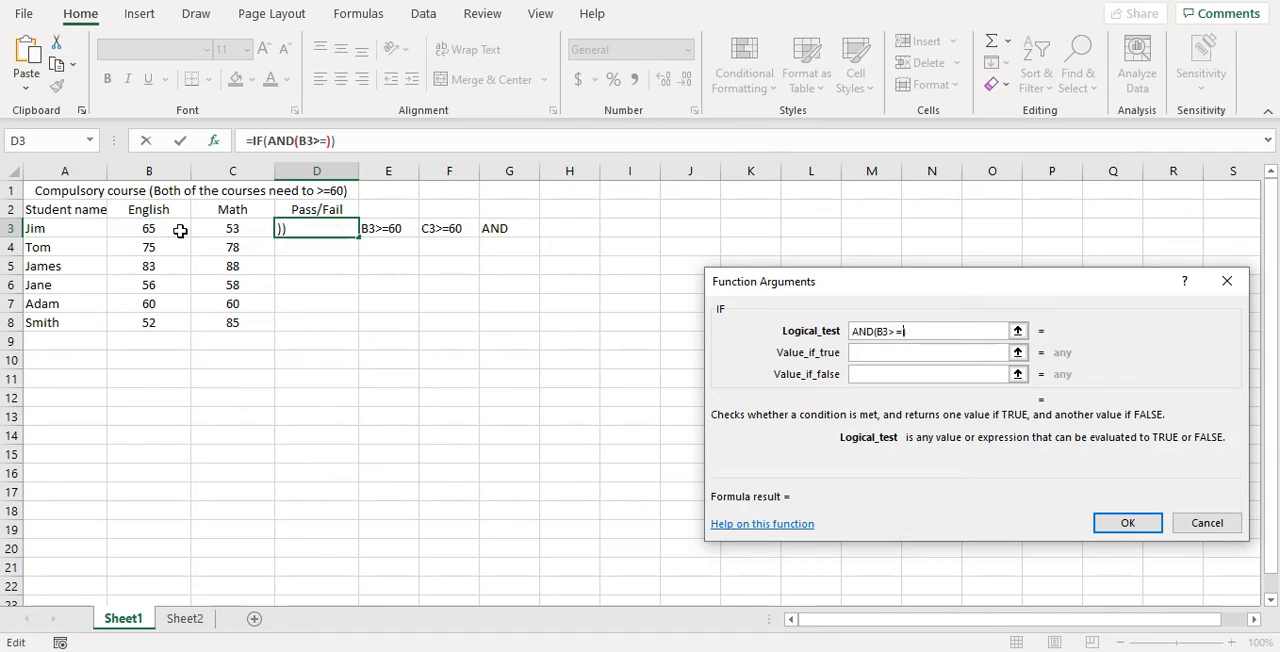
type("60,")
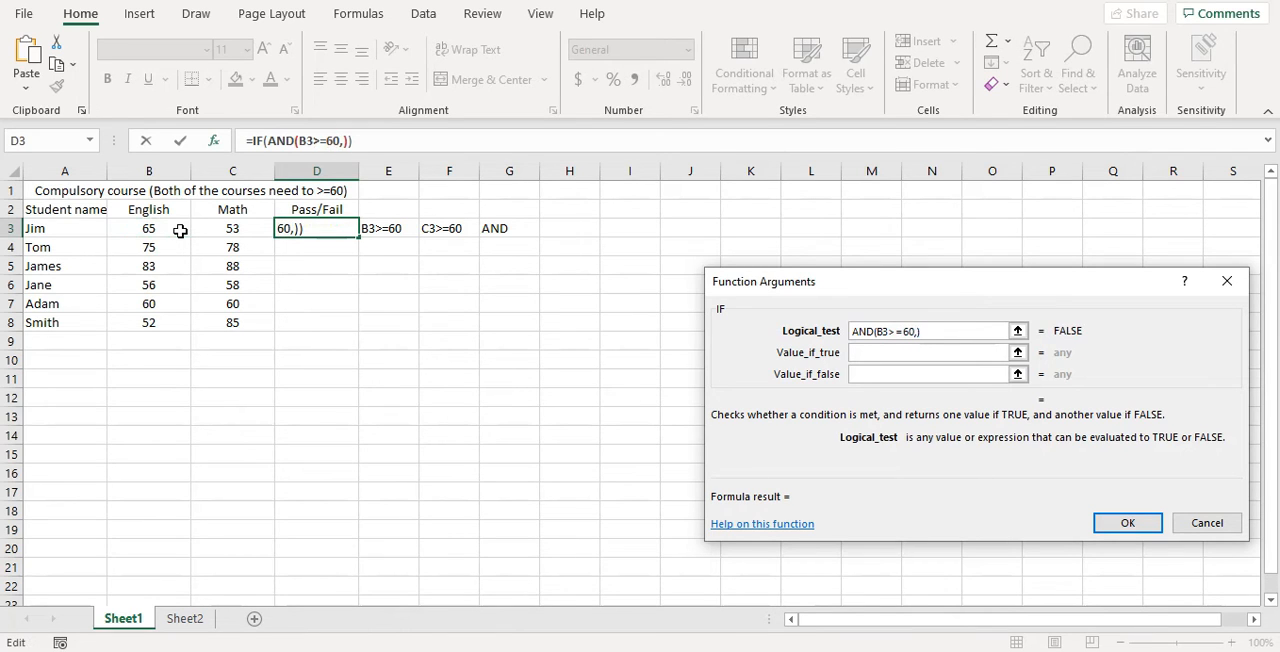
left_click(232, 230)
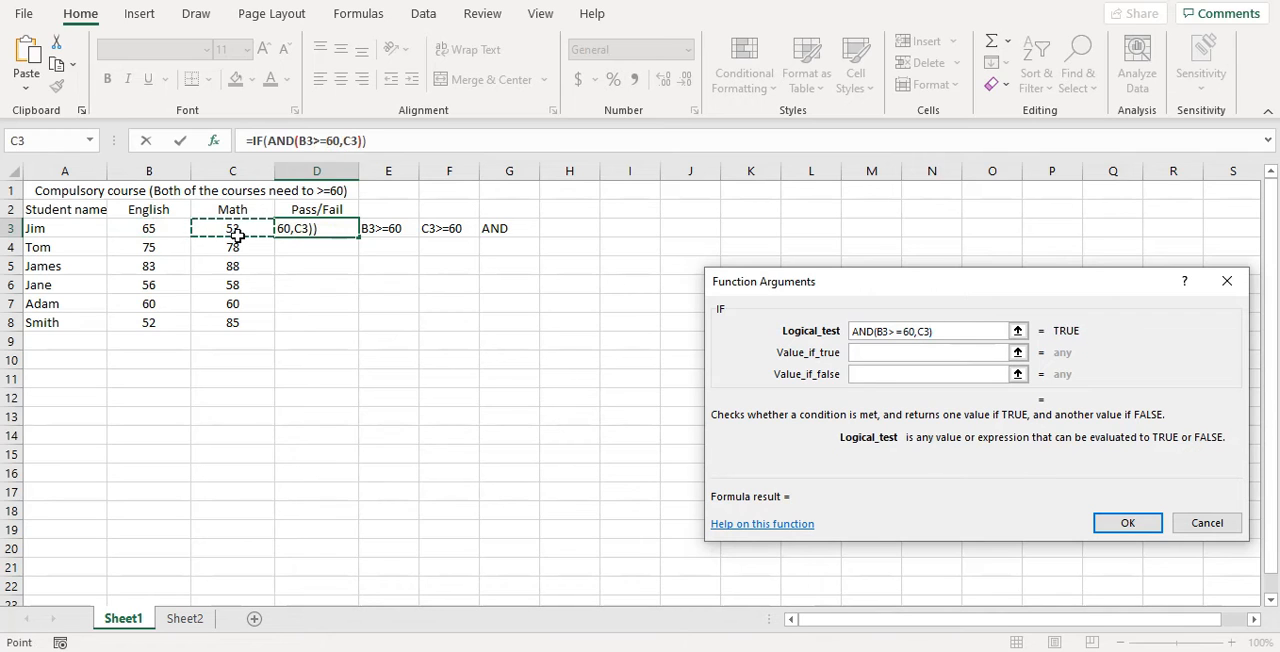
type(">=")
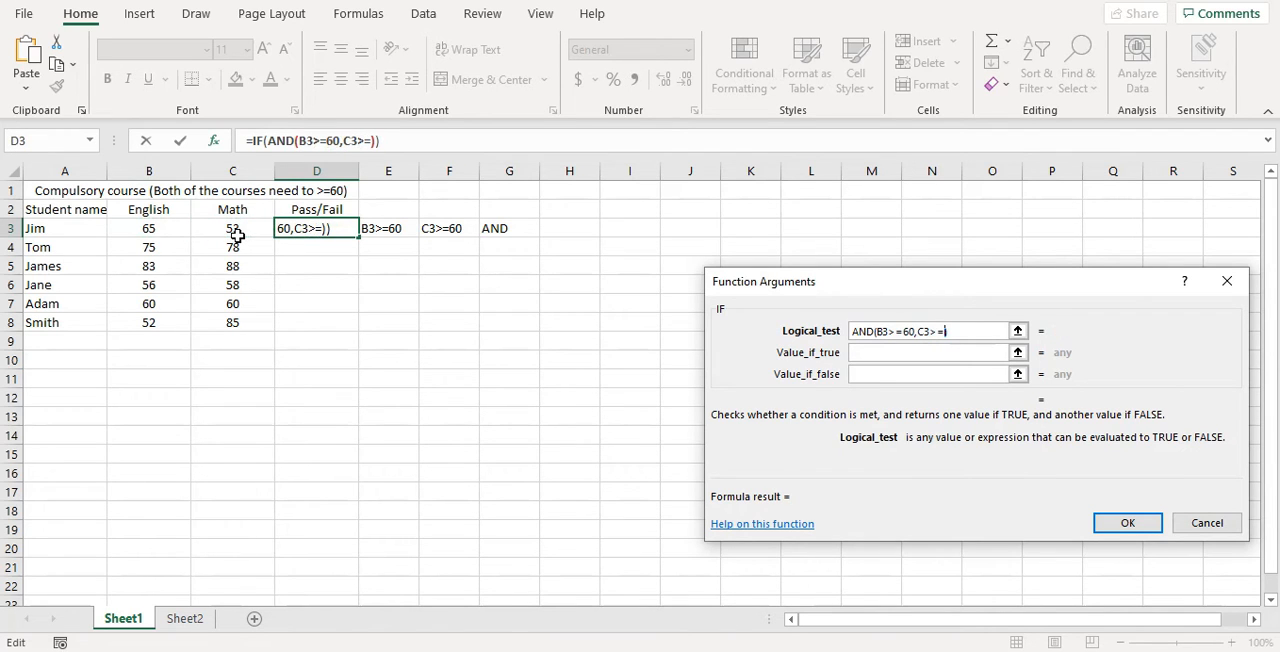
type("60")
key("Tab")
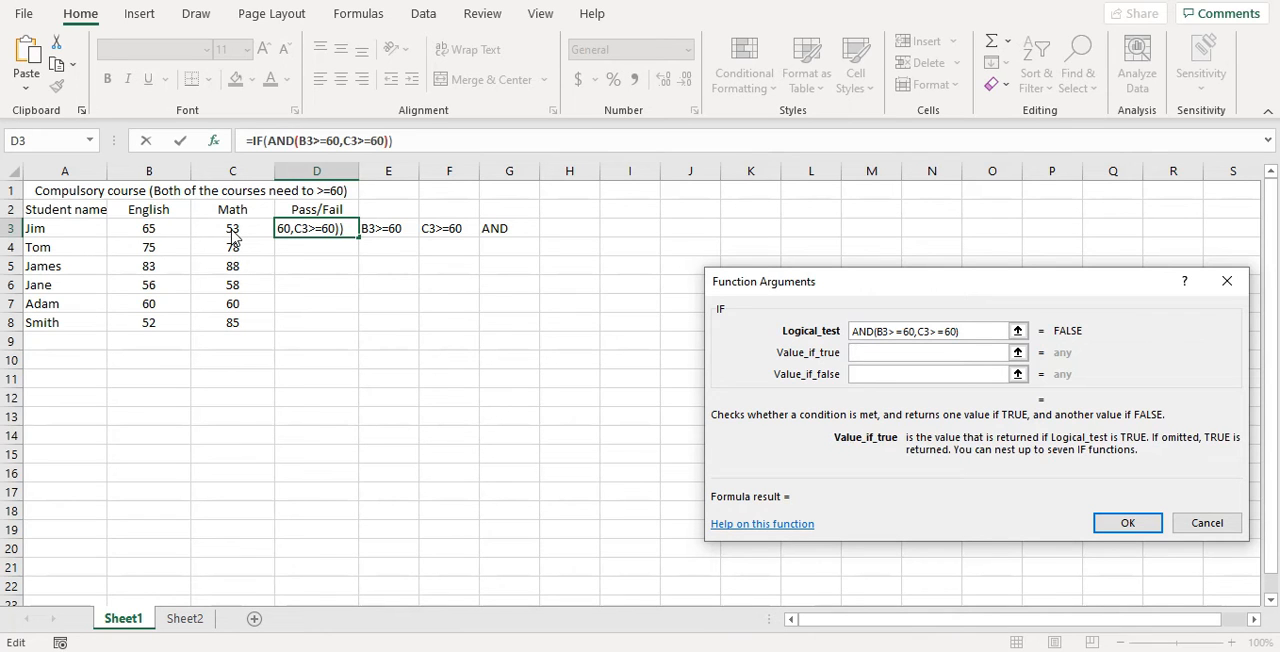
Step: Complete the IF formula with Pass as the true value and Fail as the false value, and fill it down to D8
type("Pass")
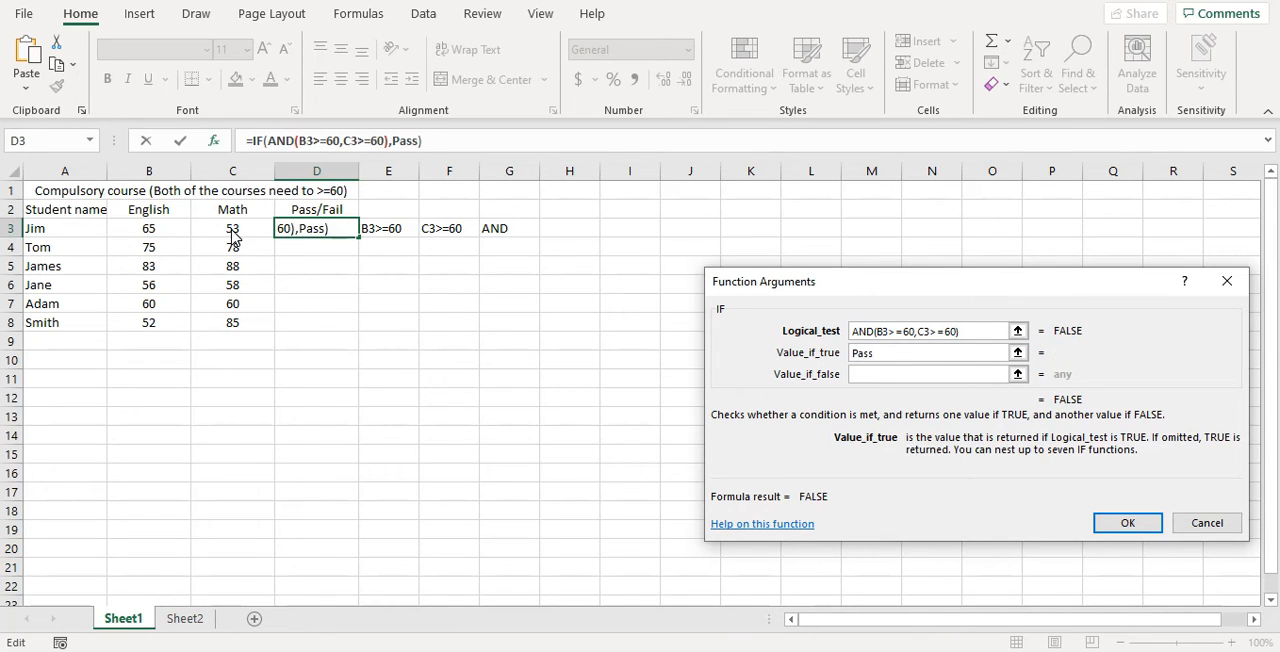
key("Tab")
type("Fail")
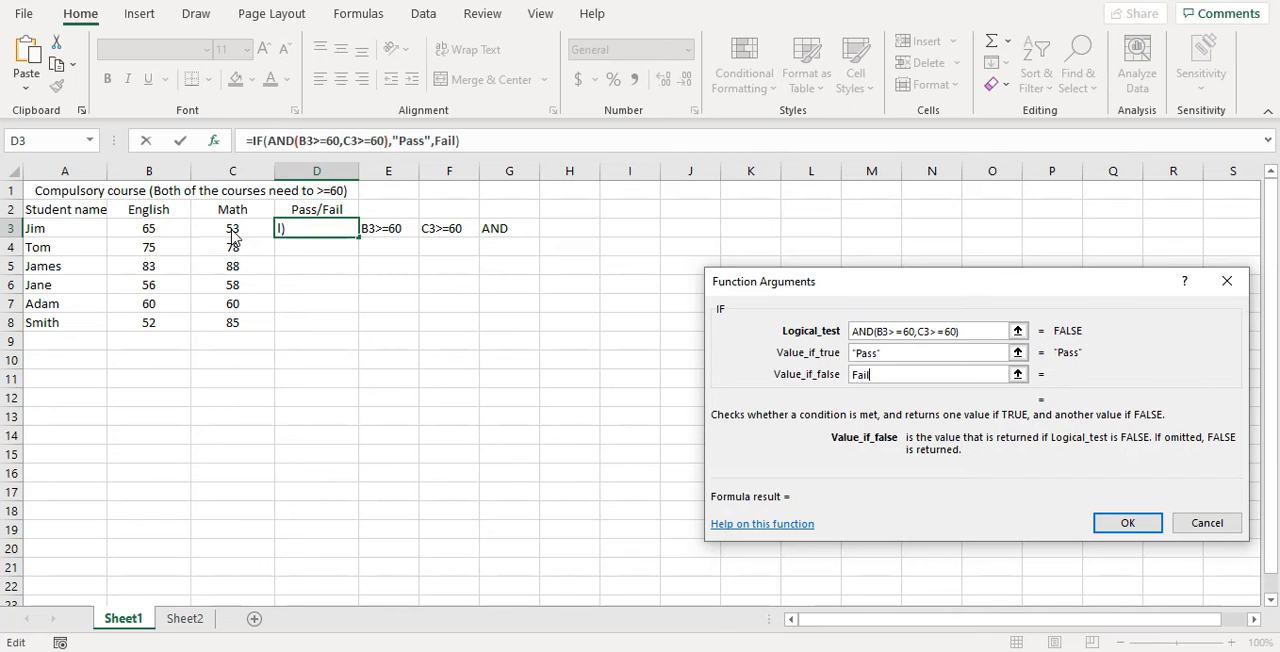
left_click(1114, 530)
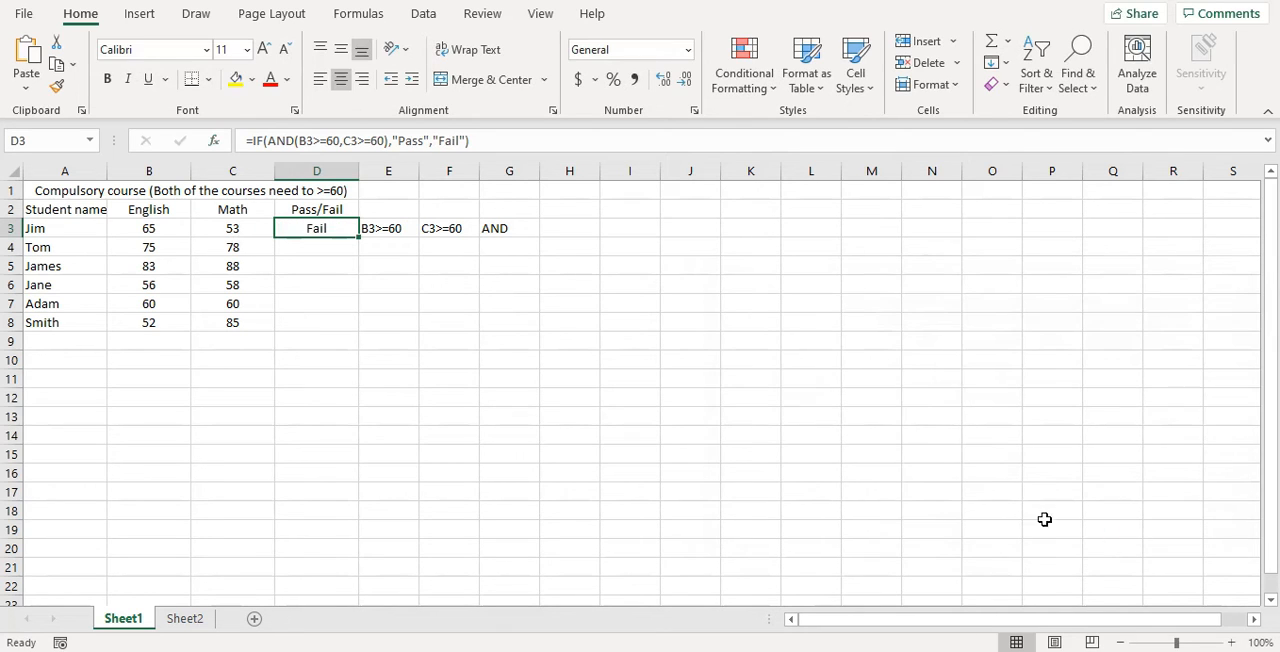
double_click(367, 246)
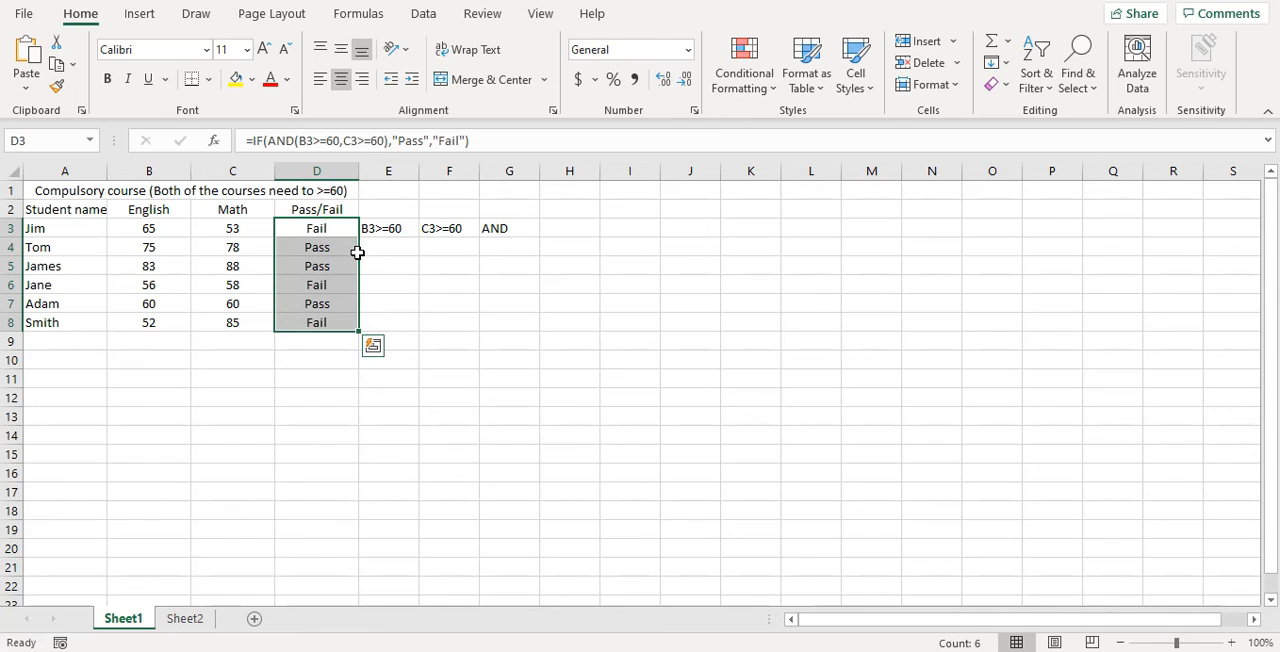
left_click(173, 263)
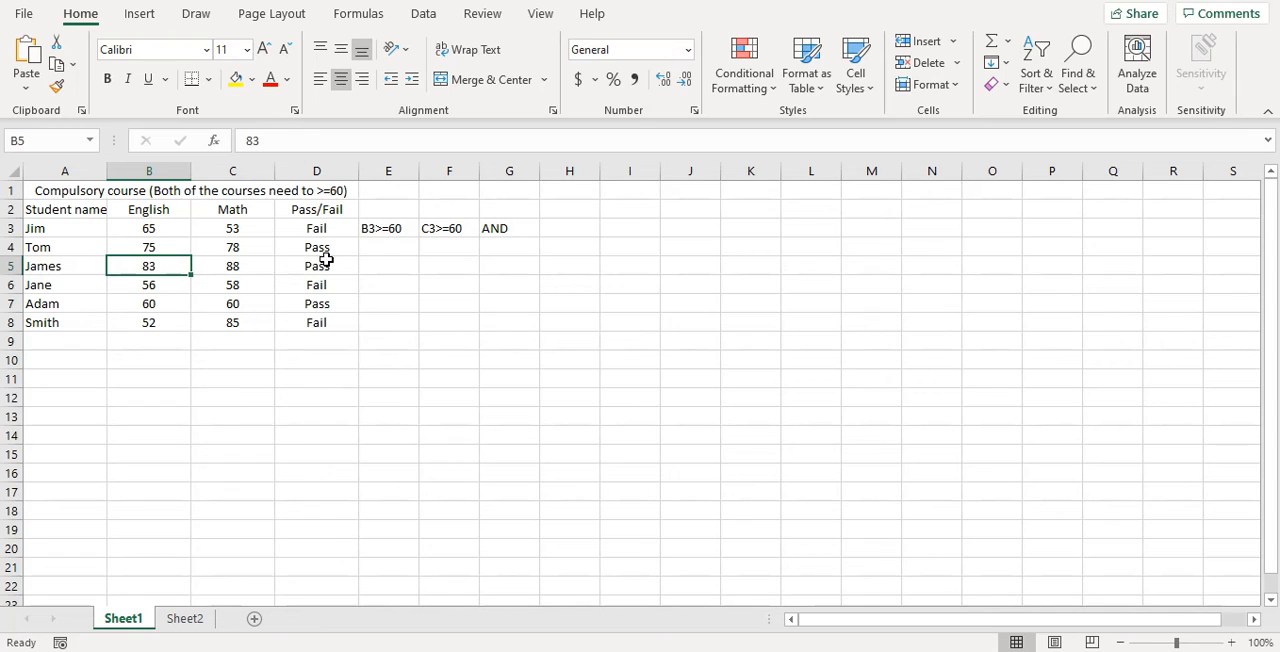
left_click(87, 334)
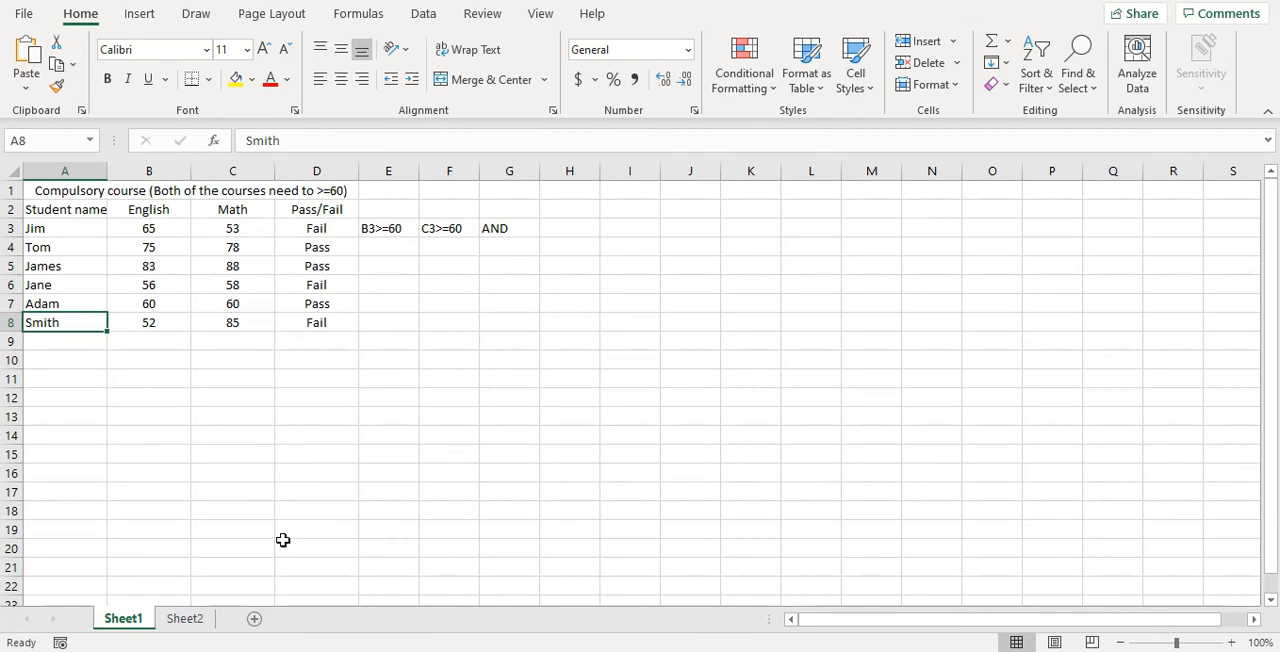
Step: On Sheet2, note the optional-course criteria beside Jim's row: B3>=60 in E3, C3>=60 in F3 and OR in G3
left_click(186, 619)
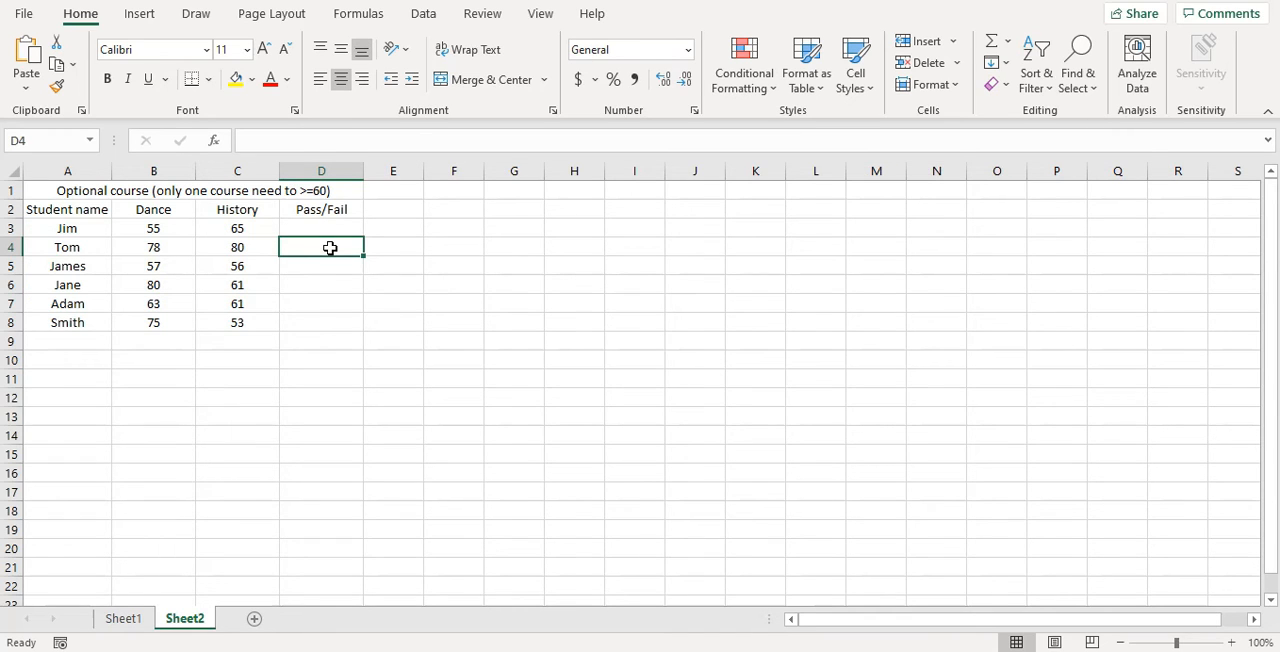
left_click(393, 238)
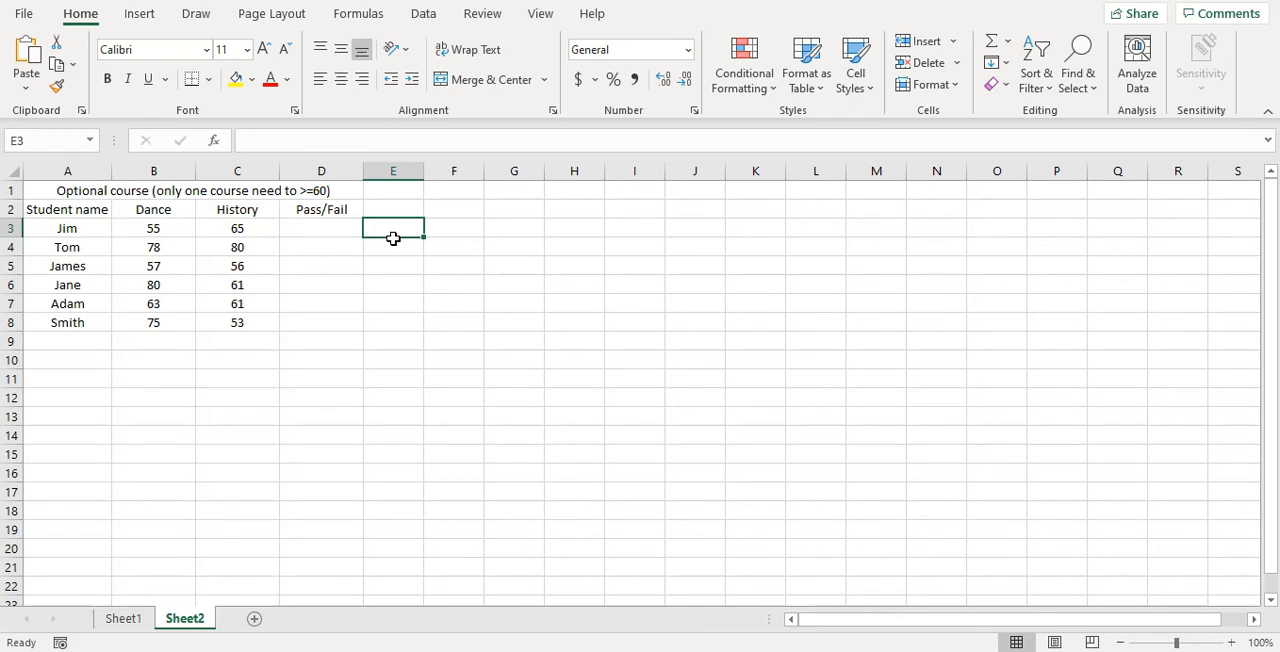
type("B3")
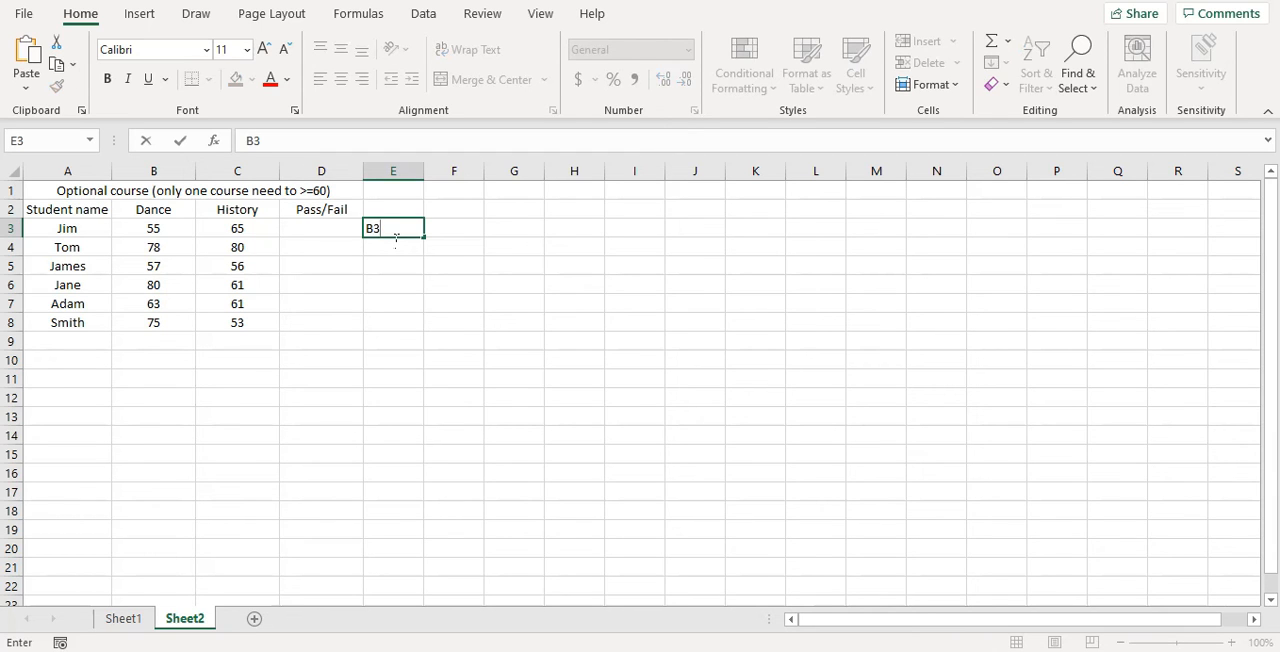
type(">=60")
key("Tab")
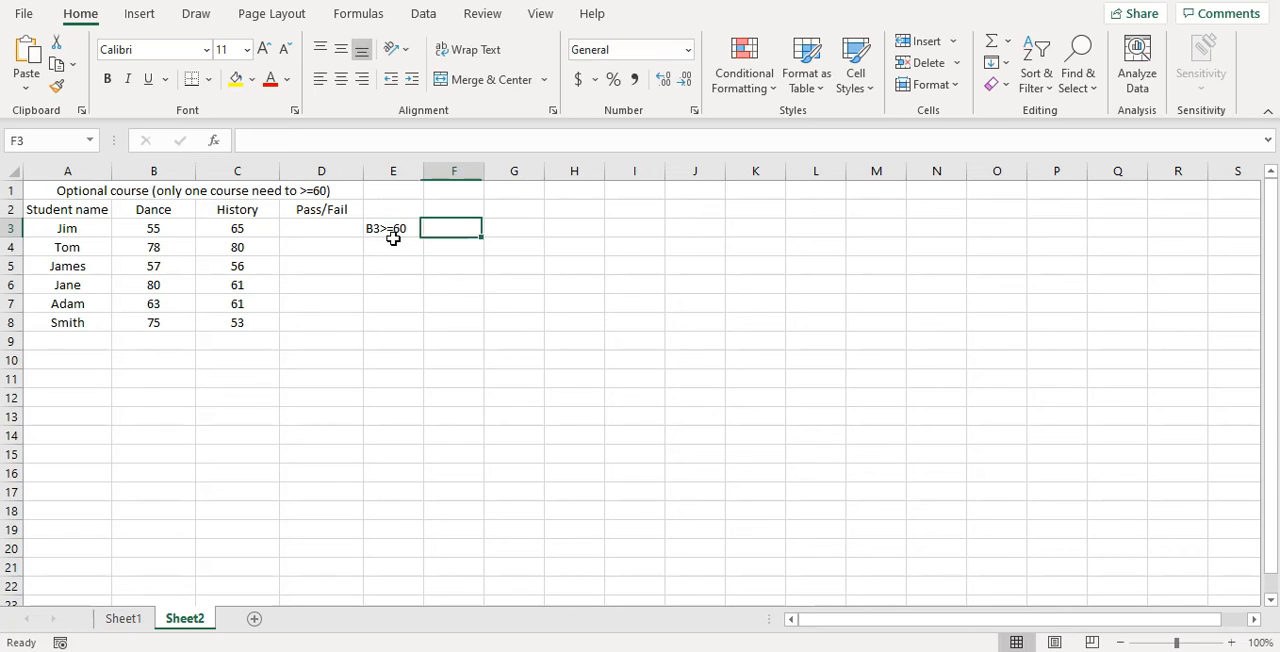
type("C3")
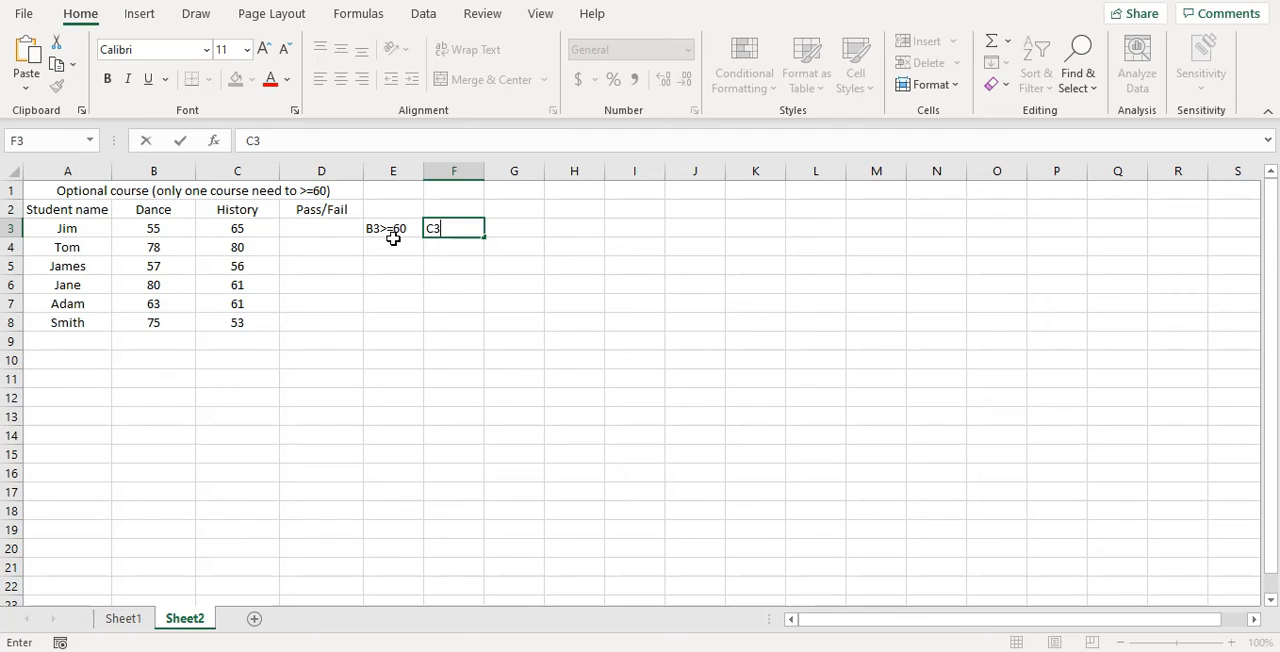
type(">=60")
key("Tab")
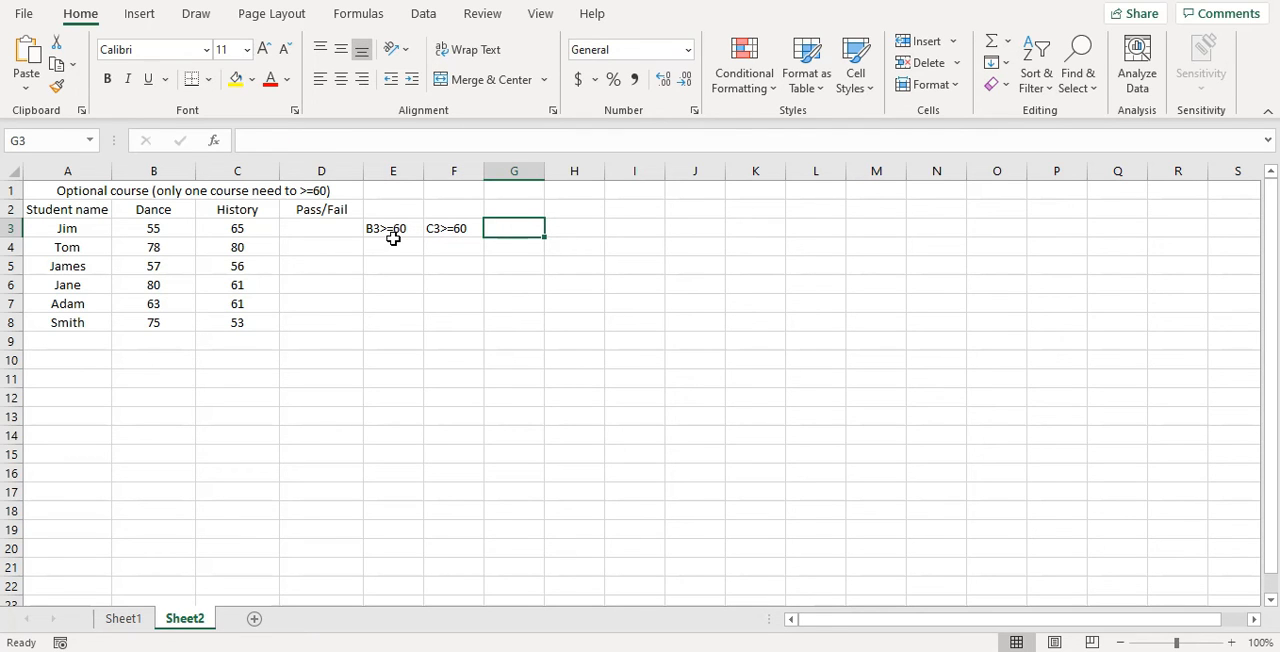
type("OR")
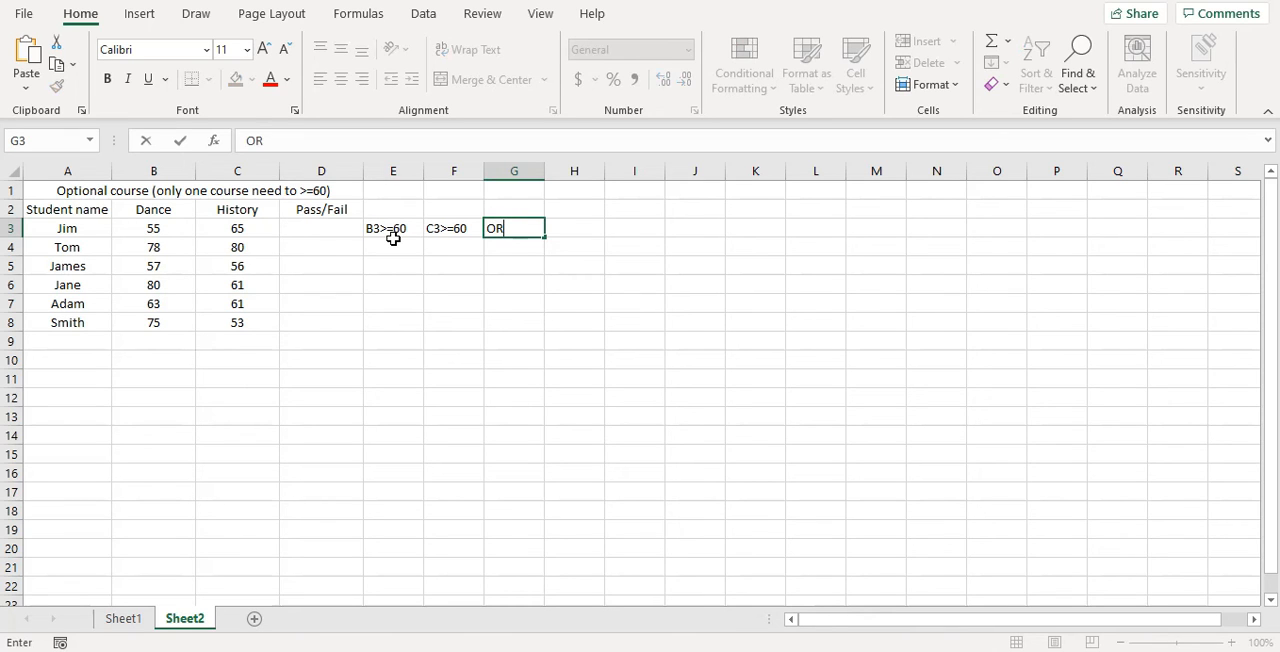
Step: Insert an IF function into cell D3 of the optional-course sheet by searching the function list for "if"
left_click(314, 236)
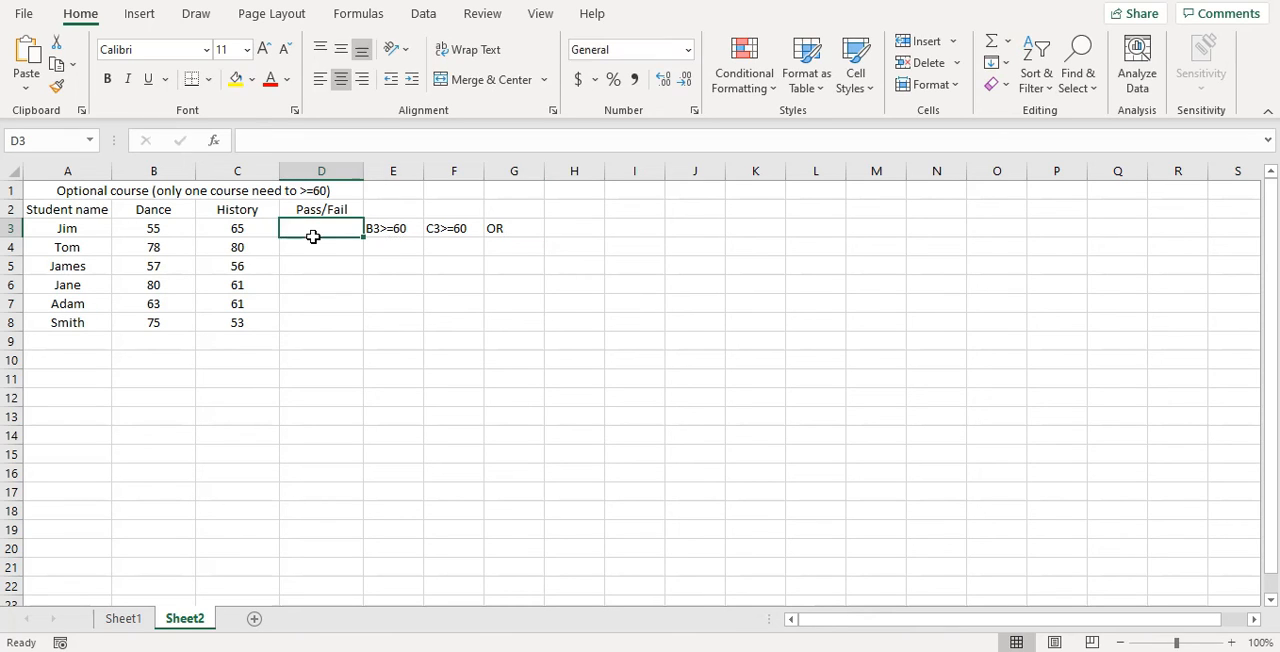
left_click(212, 141)
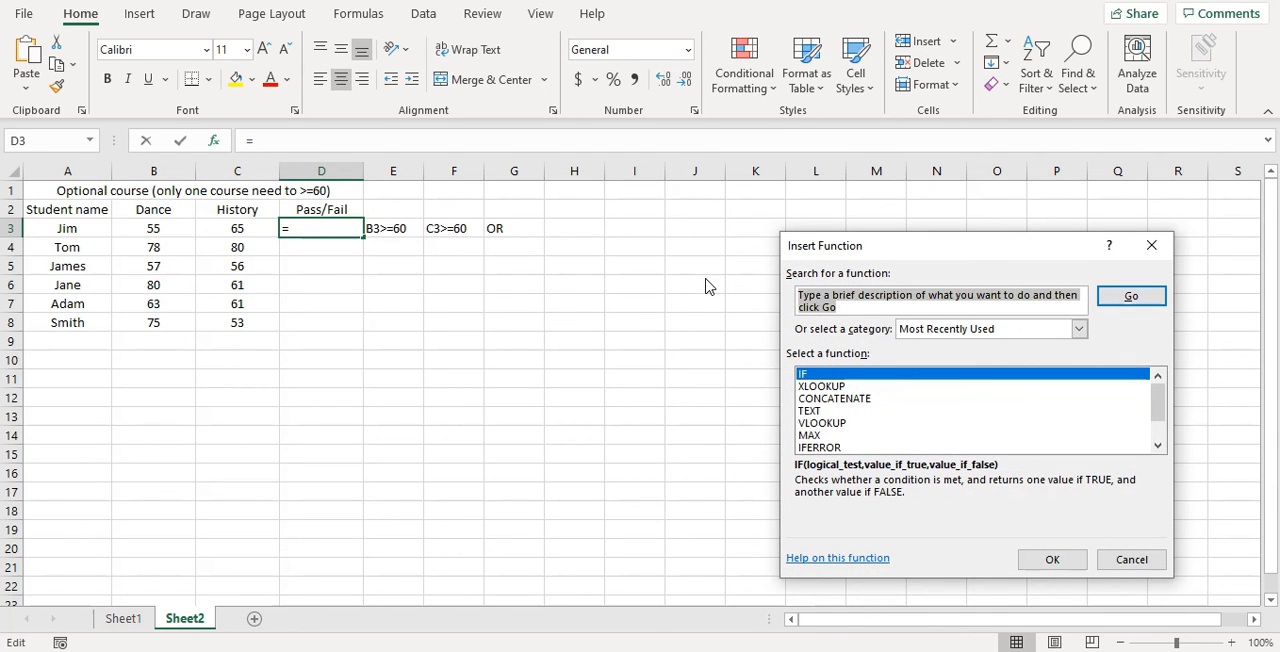
type("if")
key("Return")
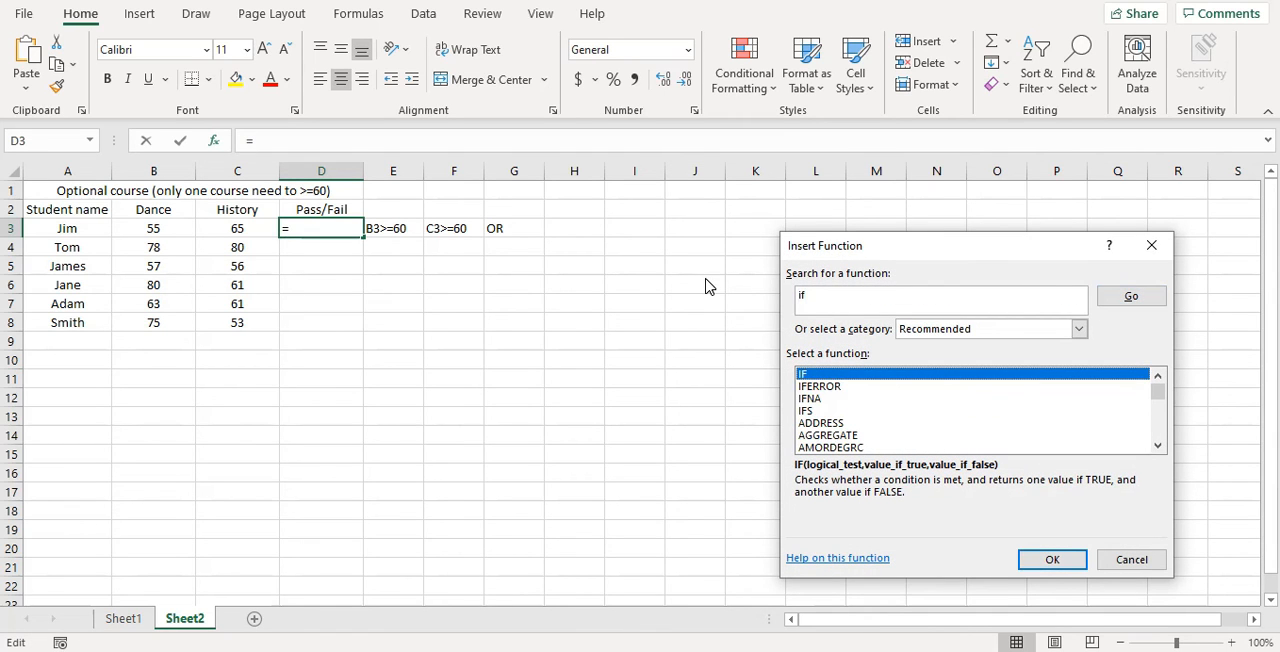
left_click(1050, 562)
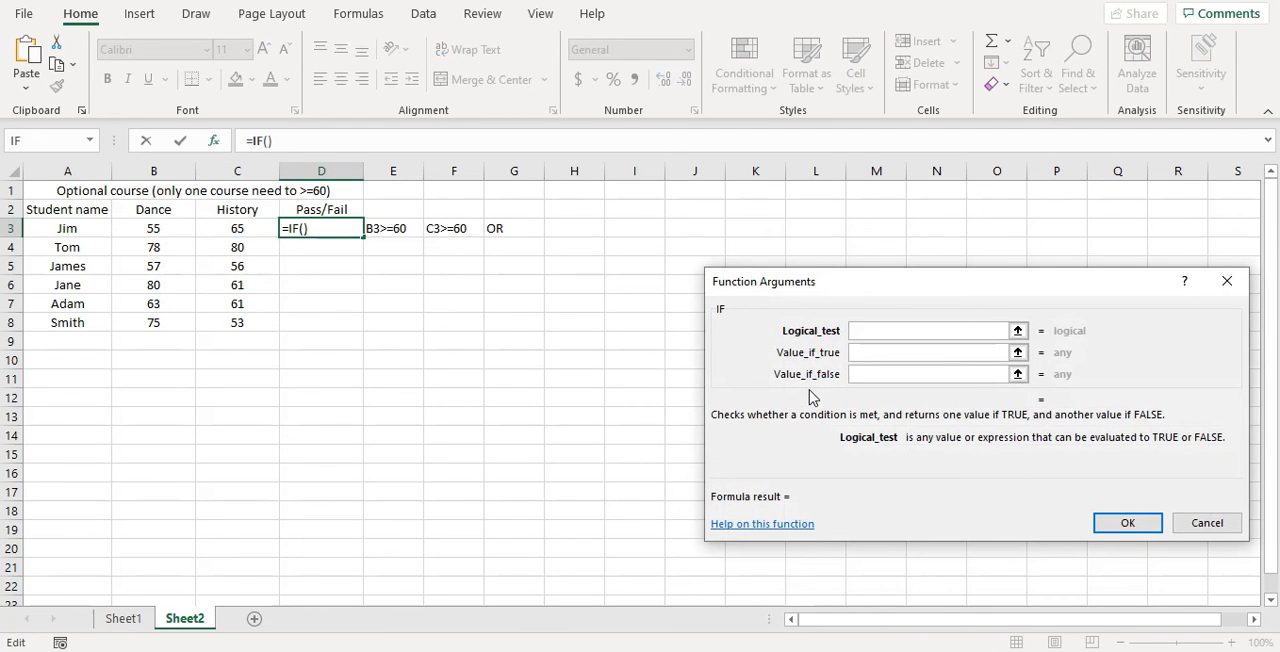
Step: Set the IF function's logical test to OR(B3>=60,C3>=60), covering the Dance and History scores in row 3
type("OR()")
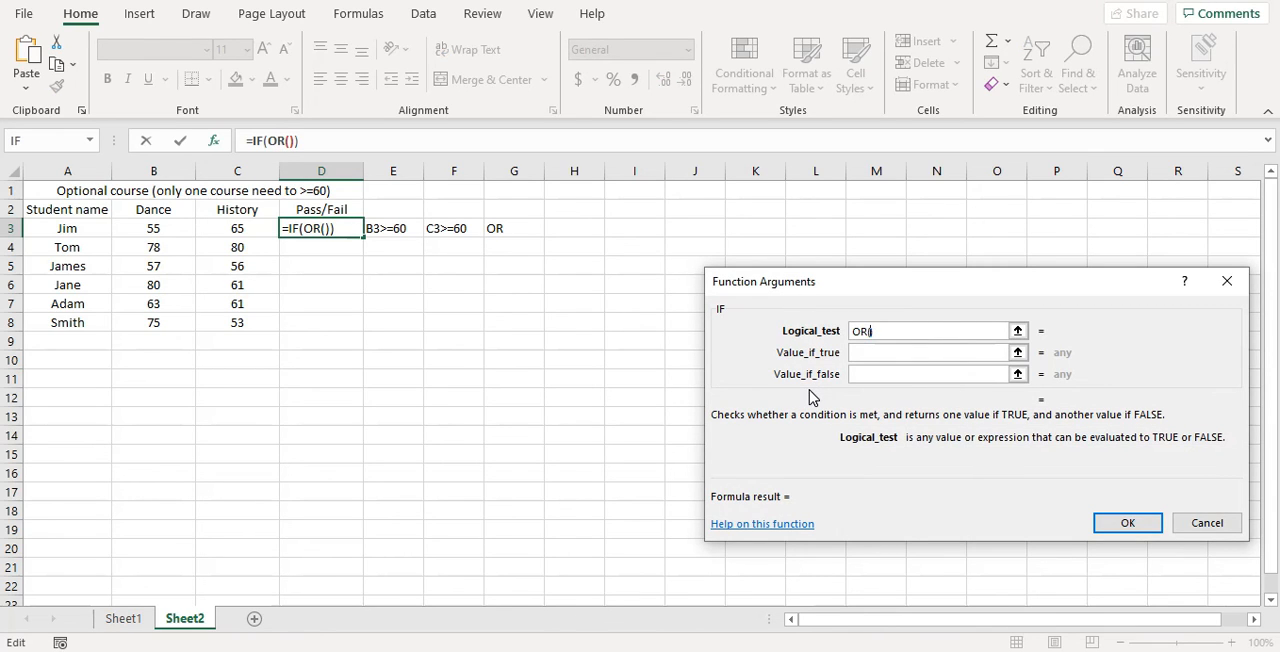
type("B3")
type(">=6")
type("0,")
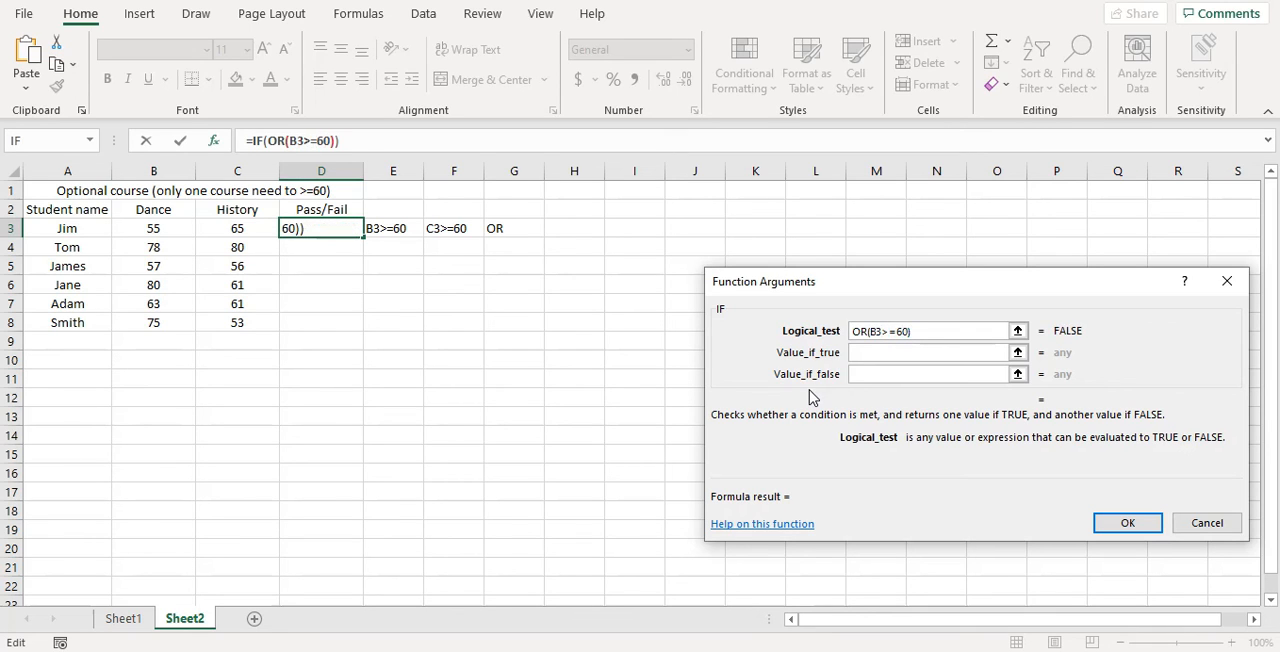
type("C3>")
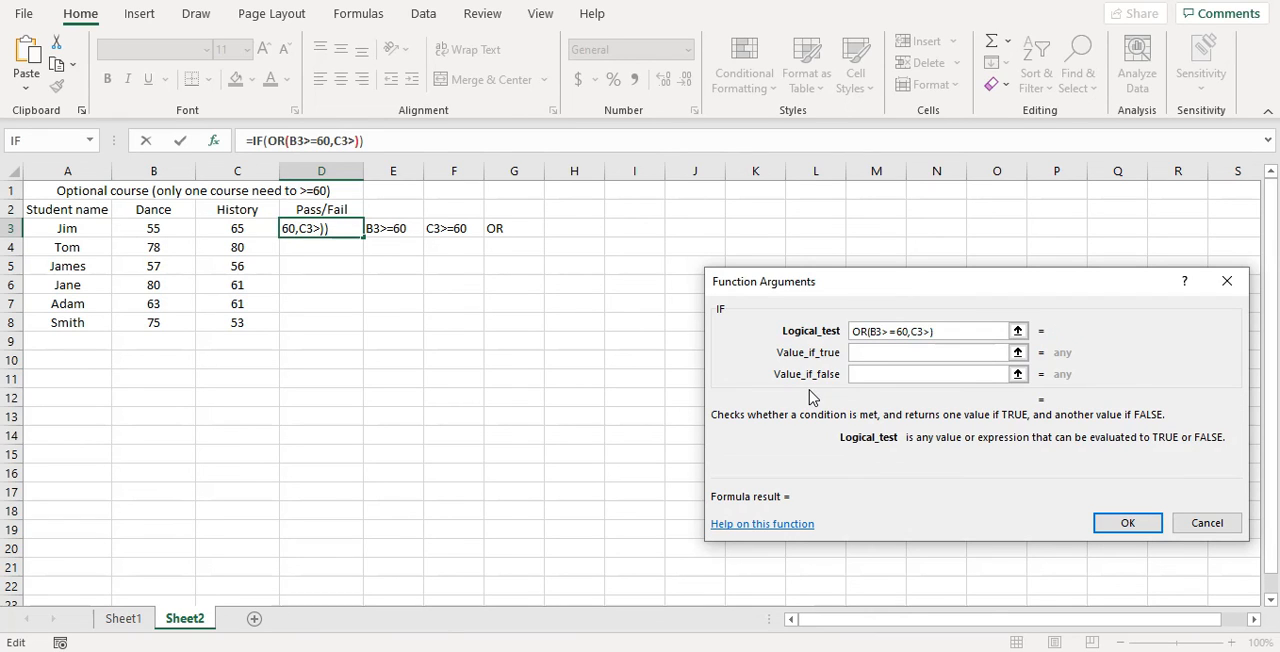
type("=60")
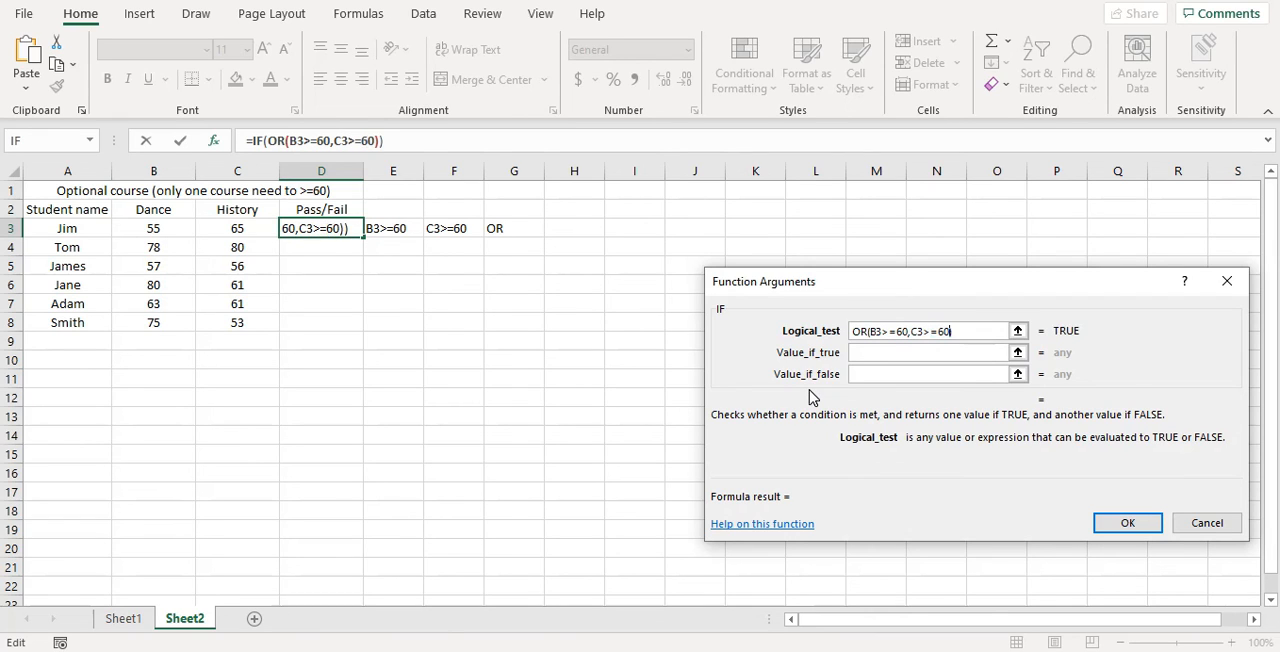
Step: Complete the OR-based IF formula with Pass as the true value and Fail as the false value, and fill it down to D8
key("Tab")
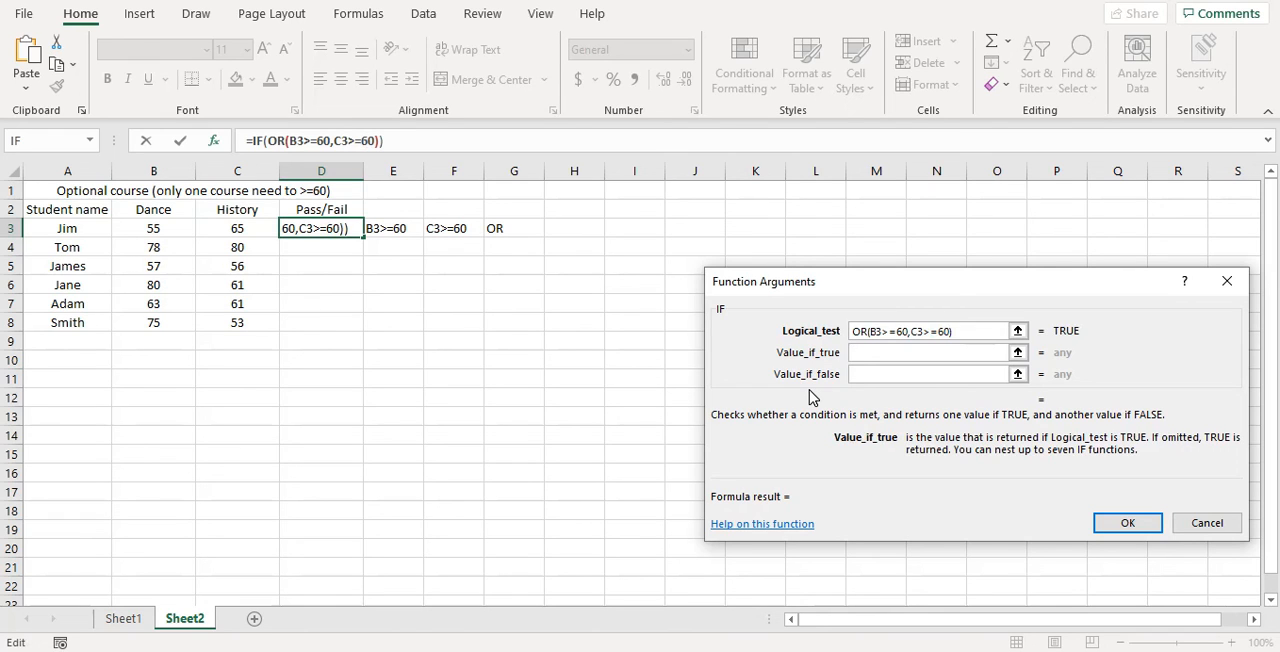
type("Pass")
key("Tab")
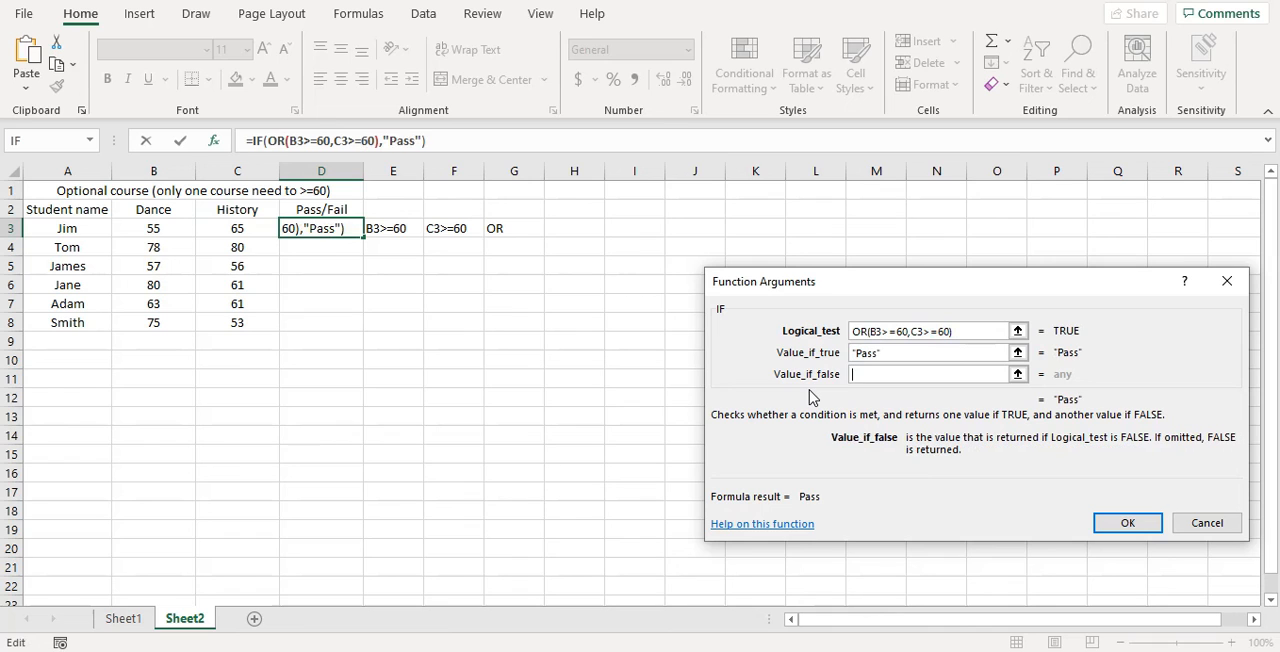
type("Fail")
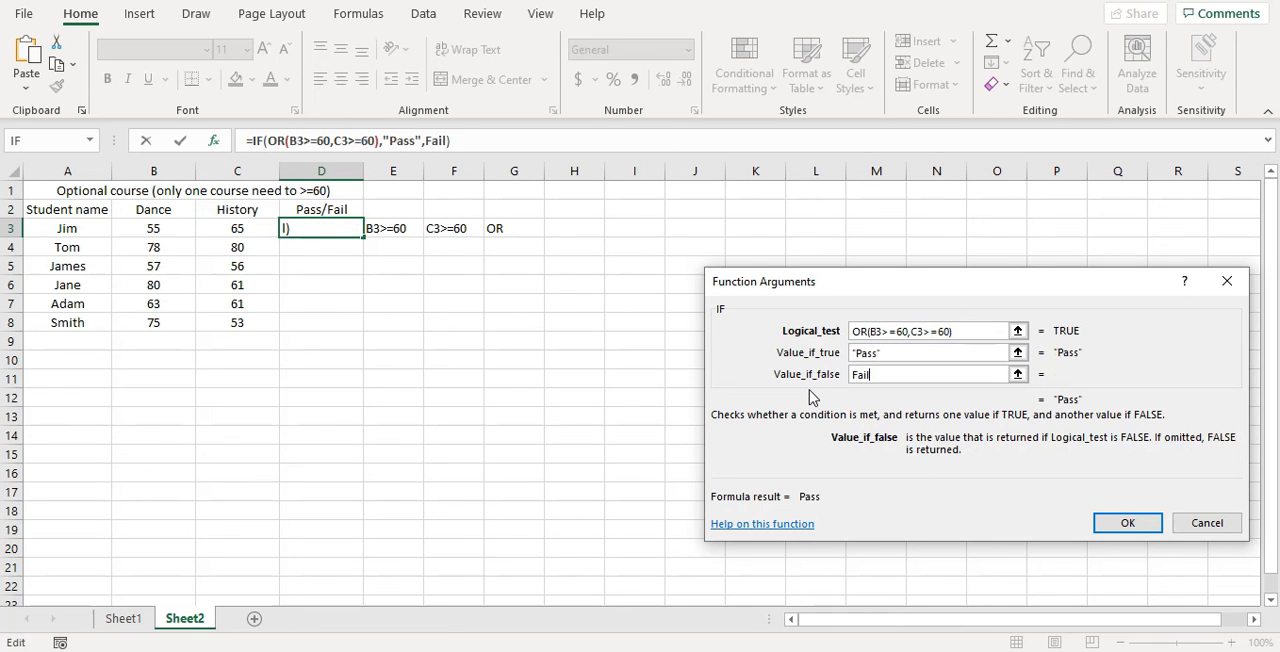
left_click(1125, 522)
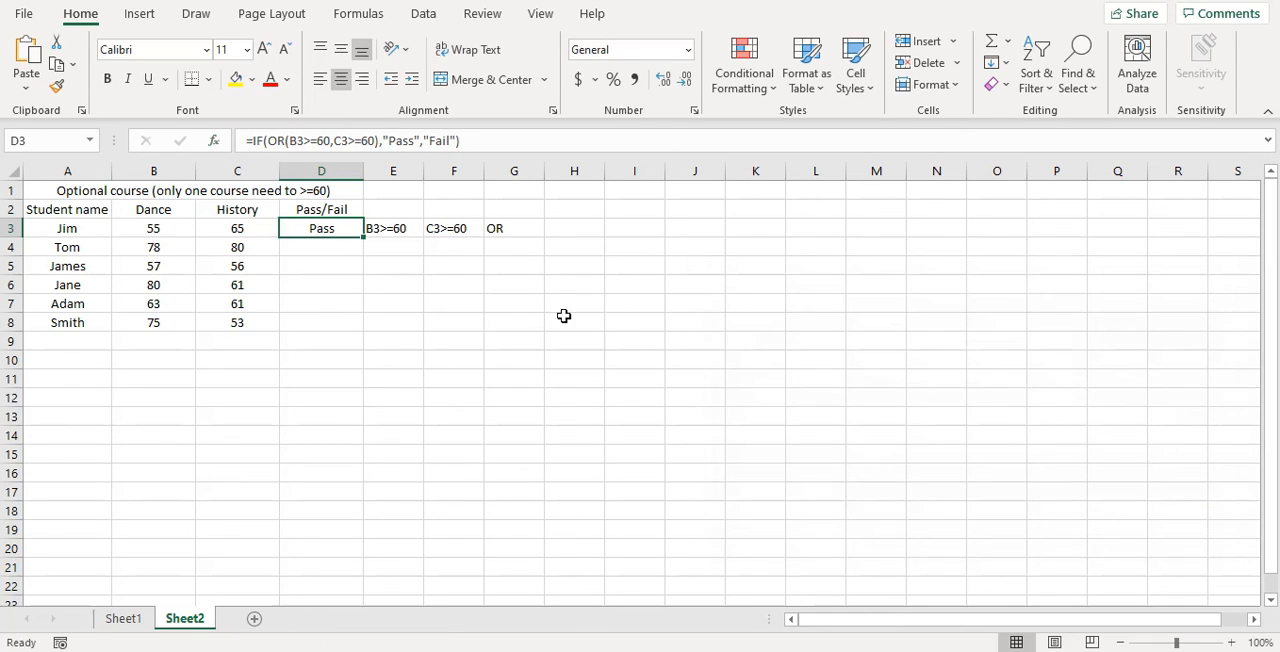
double_click(371, 247)
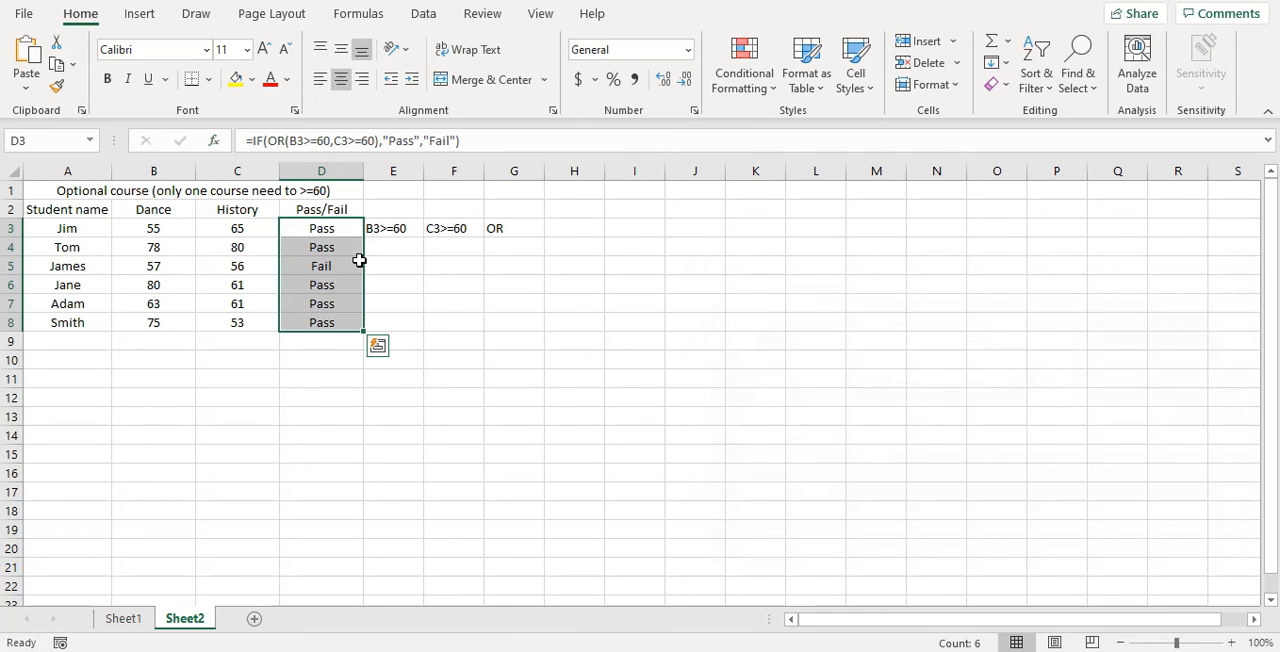
left_click(356, 269)
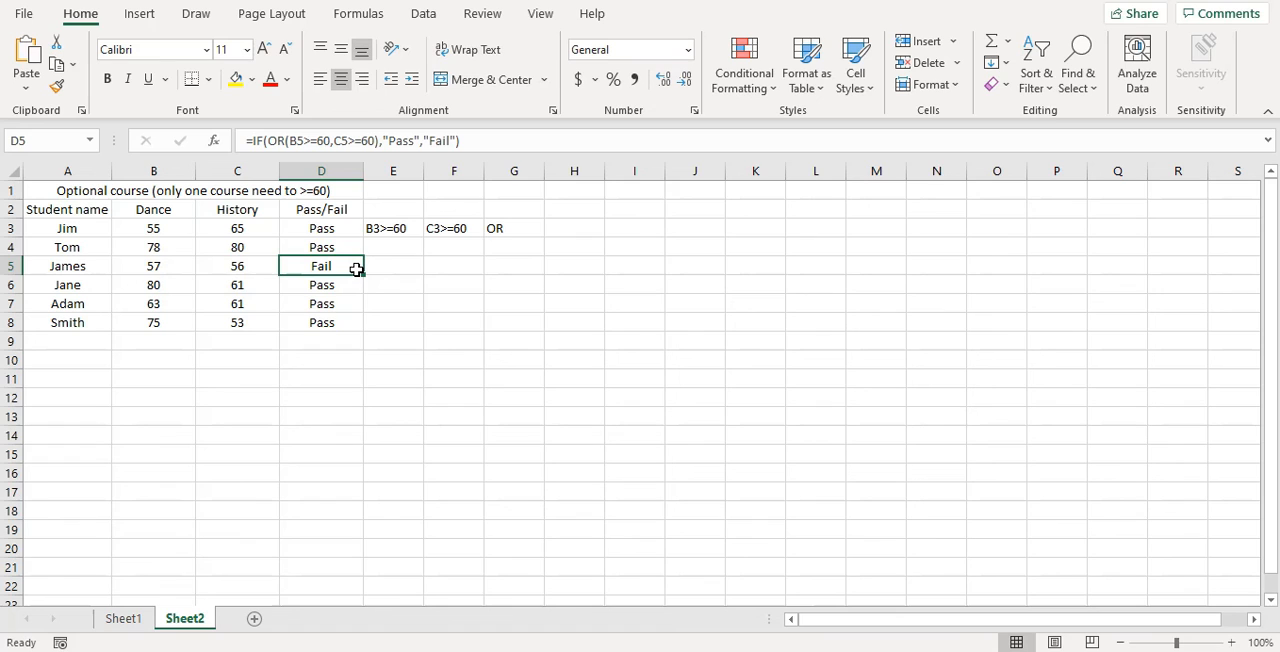